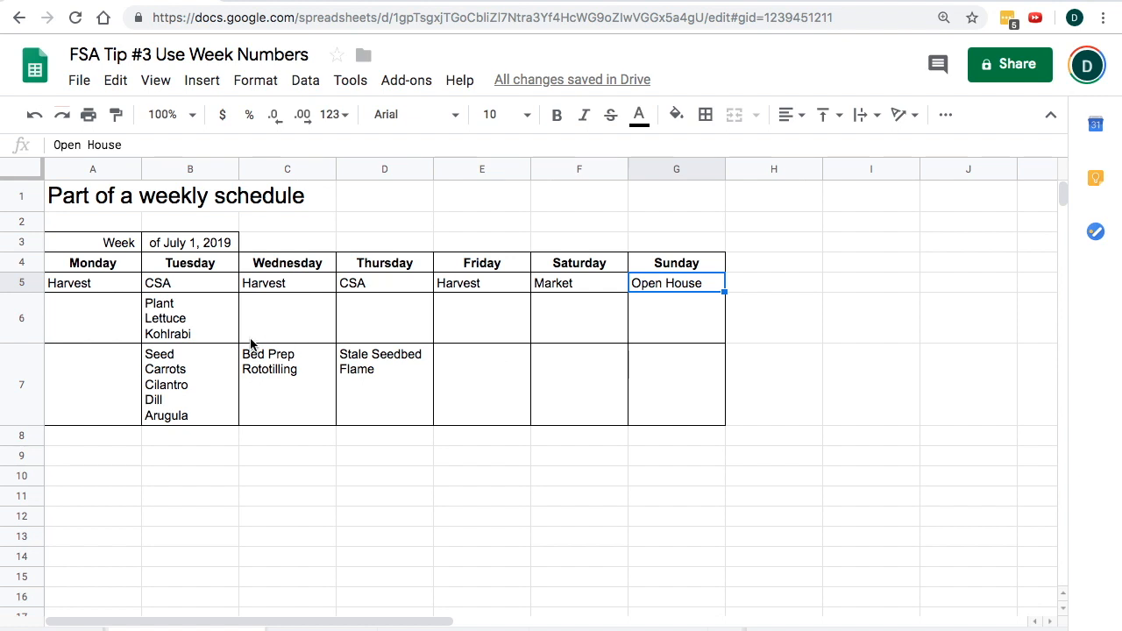
Replace the date text in B3 of the weekly schedule with the week number 27.
{"action": "left_click", "coordinate": [194, 246]}
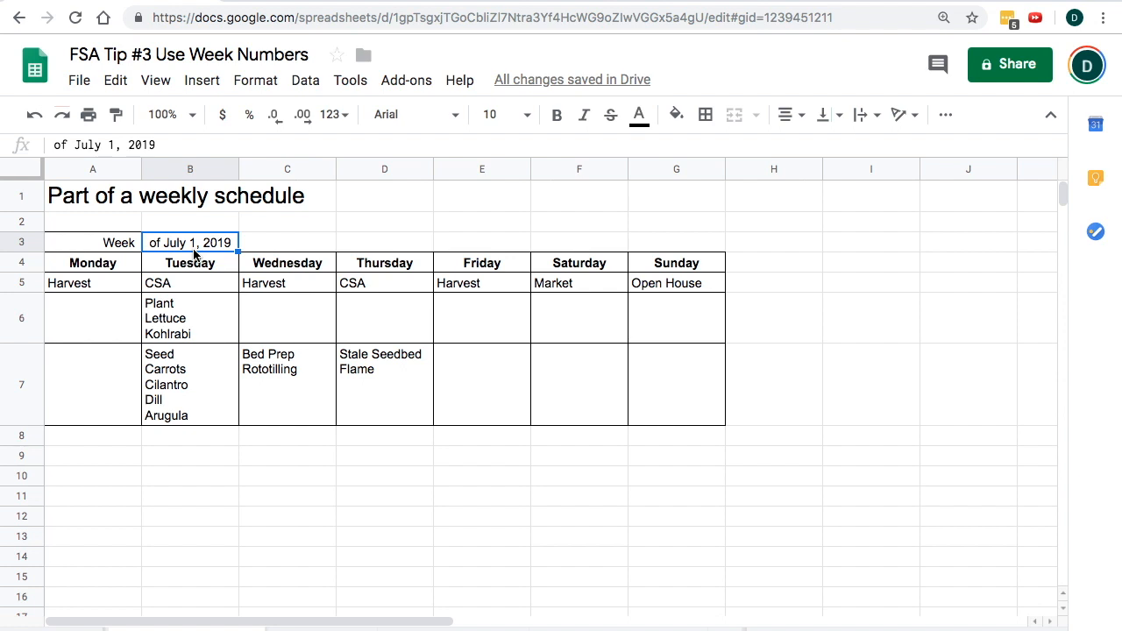
{"action": "type", "text": "27"}
{"action": "key", "text": "Return"}
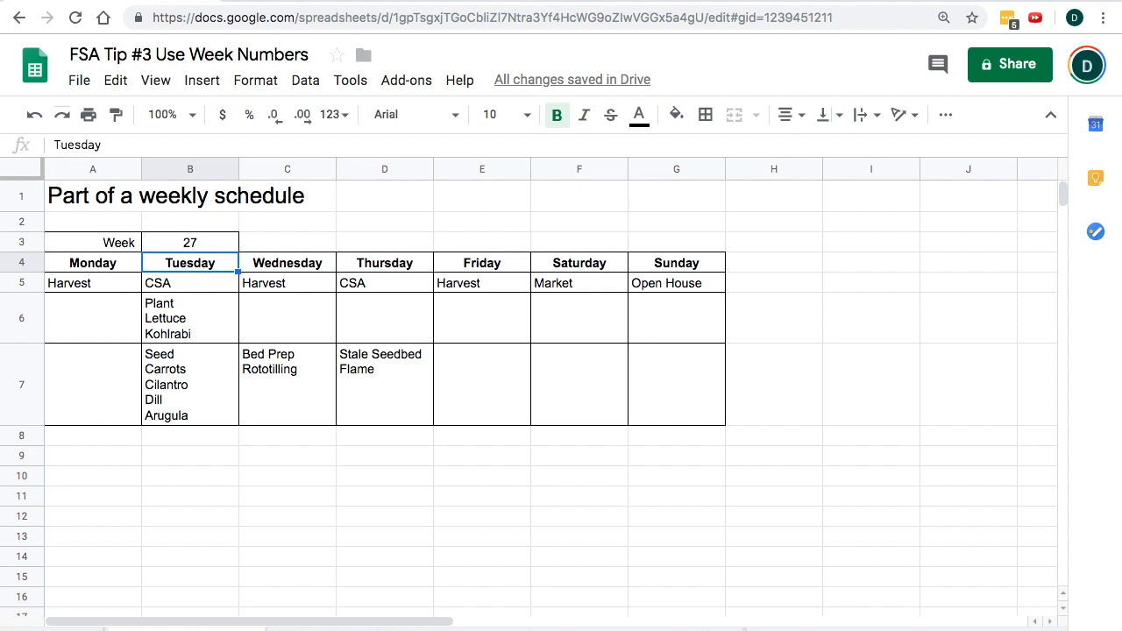
On the week numbers sheet, calculate the default week for Jan 1, 2019 in C6 with =weeknum(C5).
{"action": "left_click", "coordinate": [321, 629]}
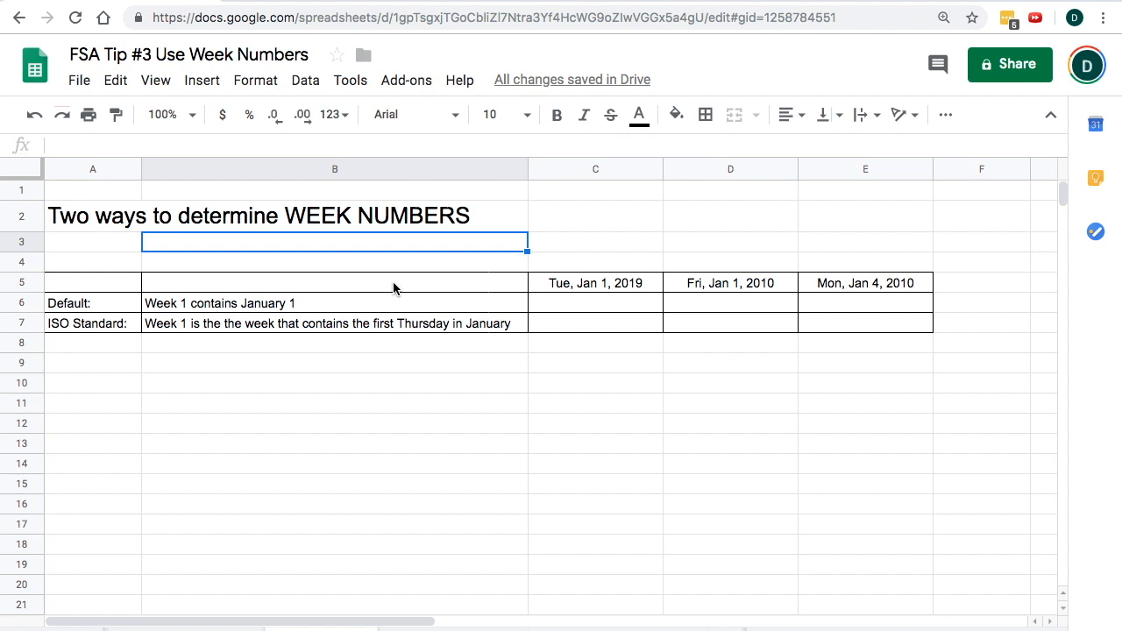
{"action": "left_click", "coordinate": [402, 307]}
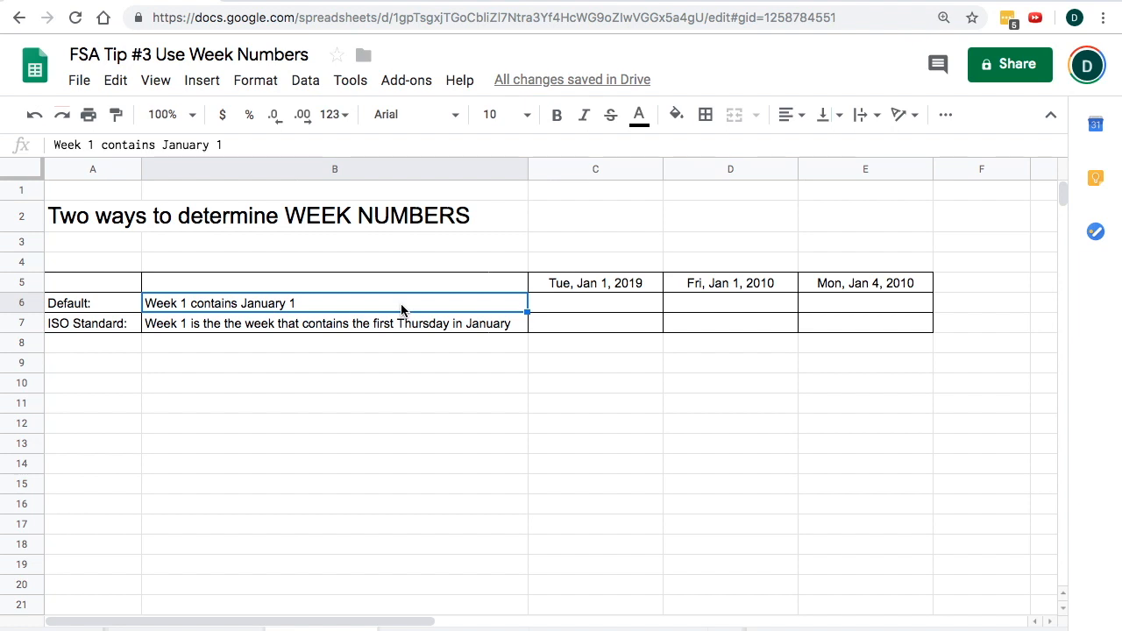
{"action": "left_click", "coordinate": [578, 306]}
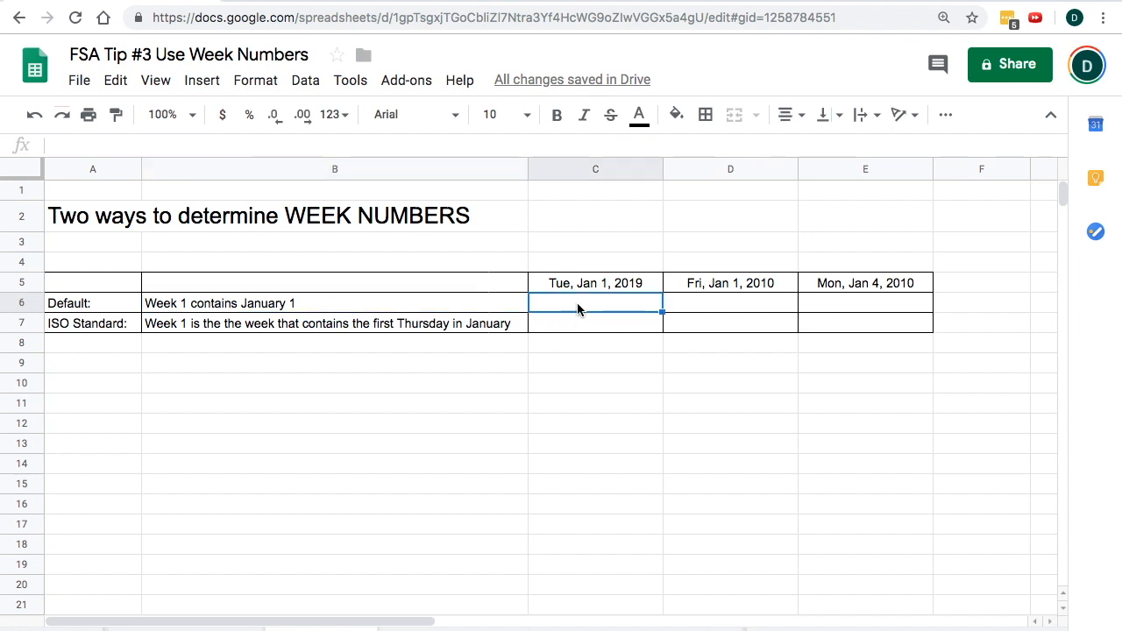
{"action": "type", "text": "=weeknum"}
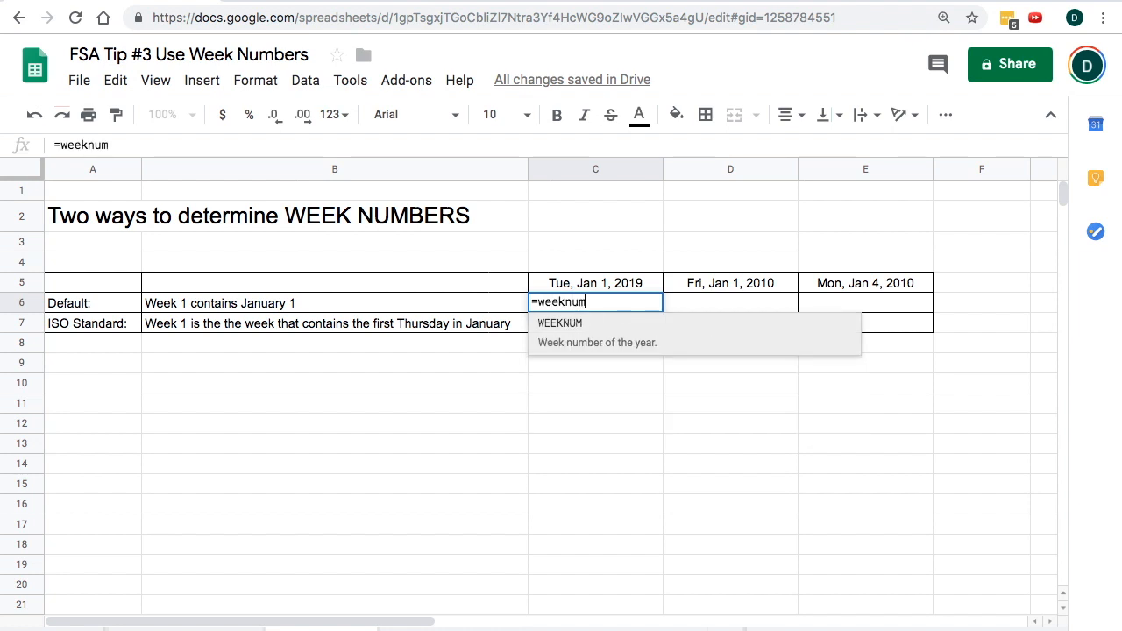
{"action": "type", "text": "("}
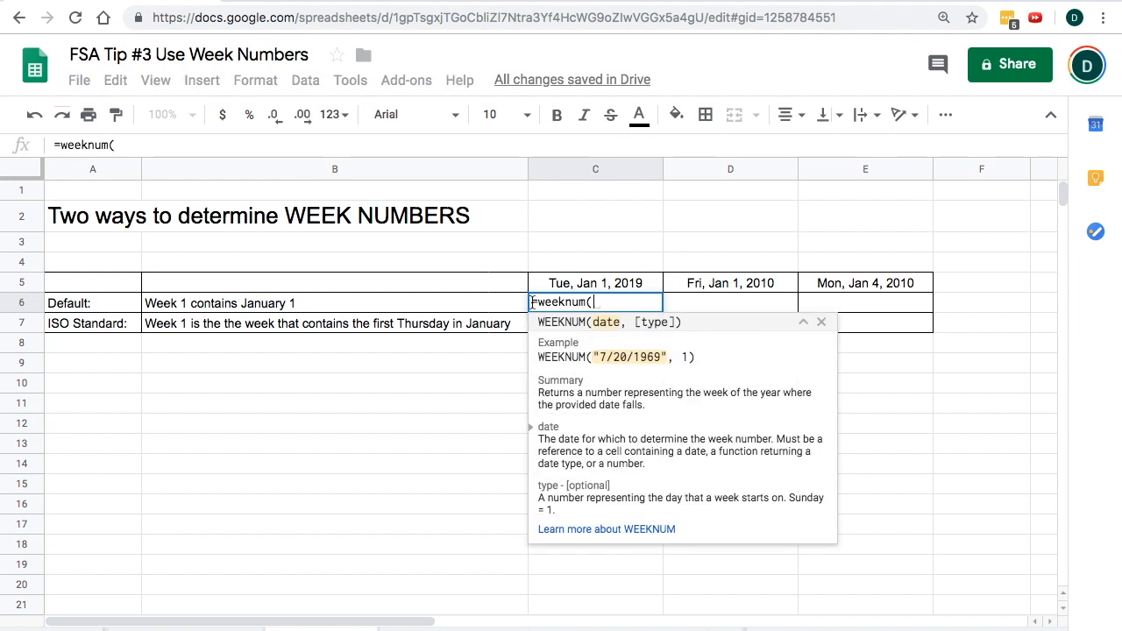
{"action": "left_click", "coordinate": [565, 284]}
{"action": "type", "text": ";"}
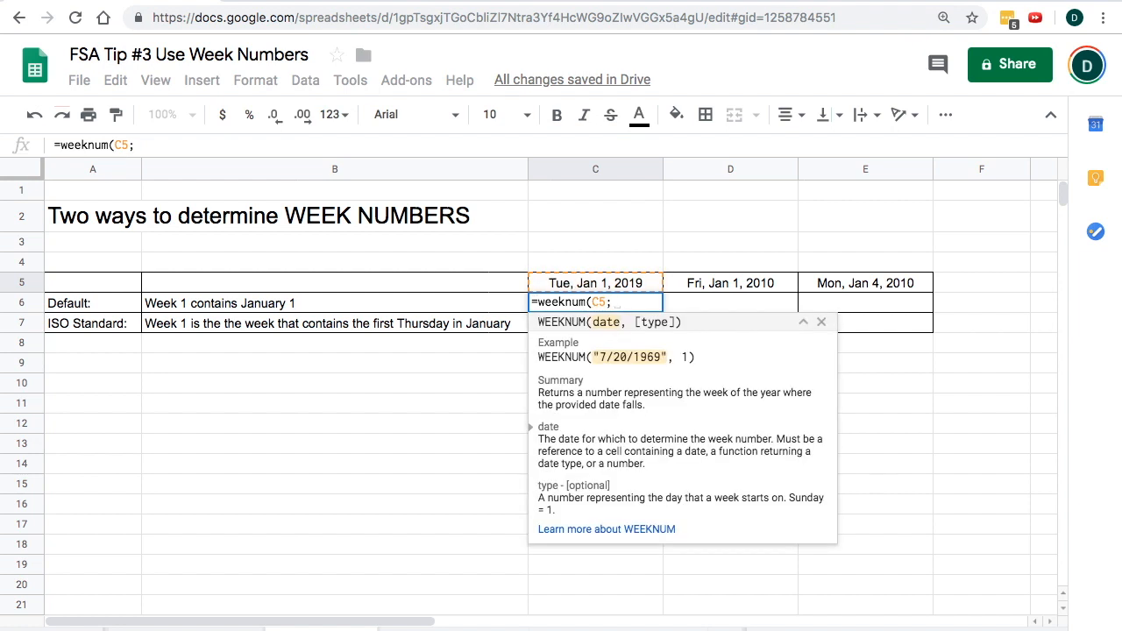
{"action": "type", "text": "1"}
{"action": "key", "text": "BackSpace"}
{"action": "key", "text": "BackSpace"}
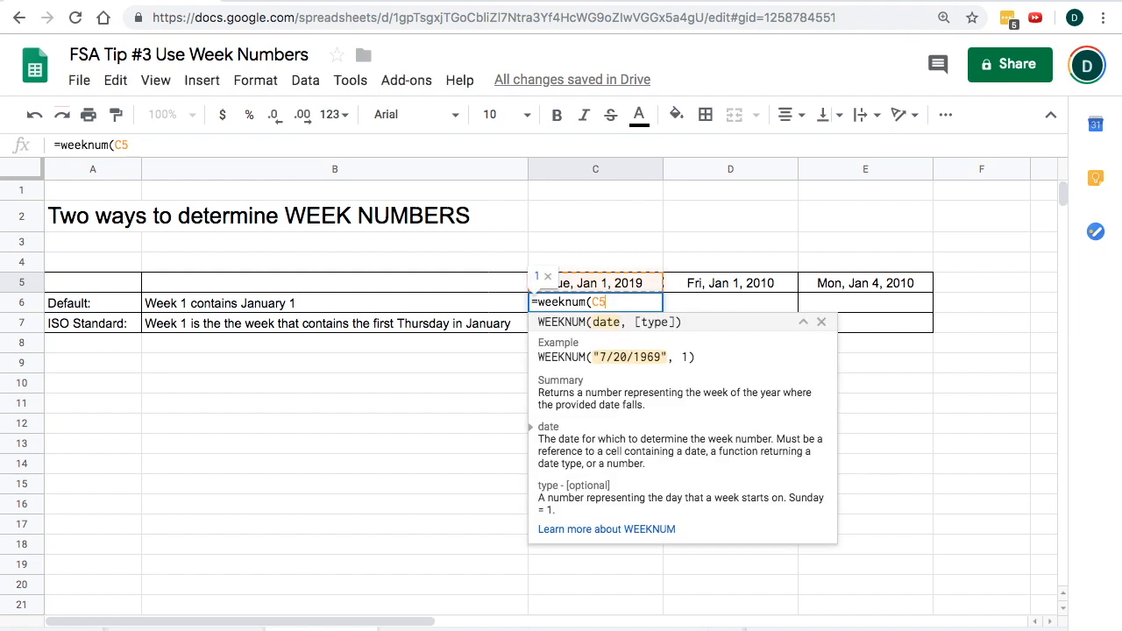
{"action": "type", "text": ")"}
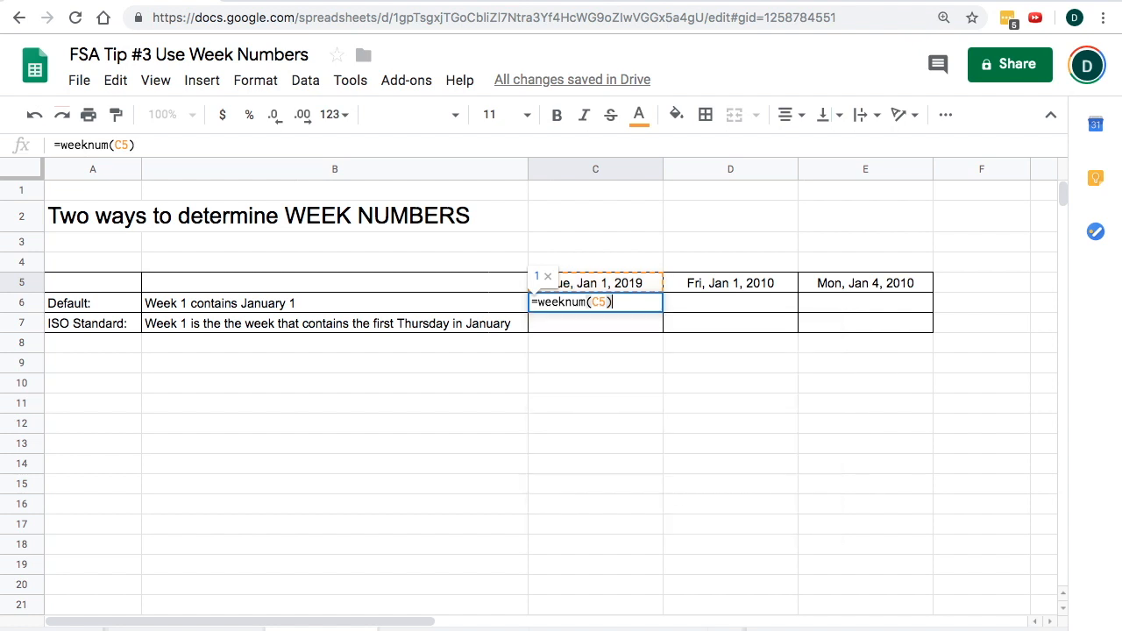
{"action": "key", "text": "Return"}
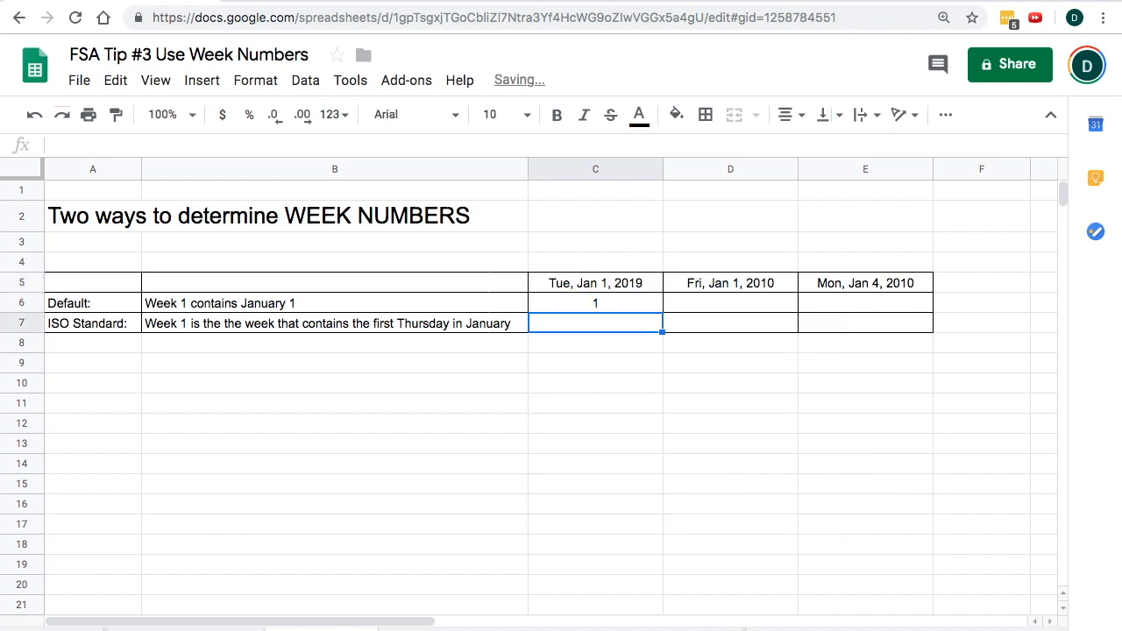
{"action": "key", "text": "Up"}
Calculate the ISO week in C7 with =weeknum(C5;21), and copy both week formulas across to column E.
{"action": "left_click", "coordinate": [447, 329]}
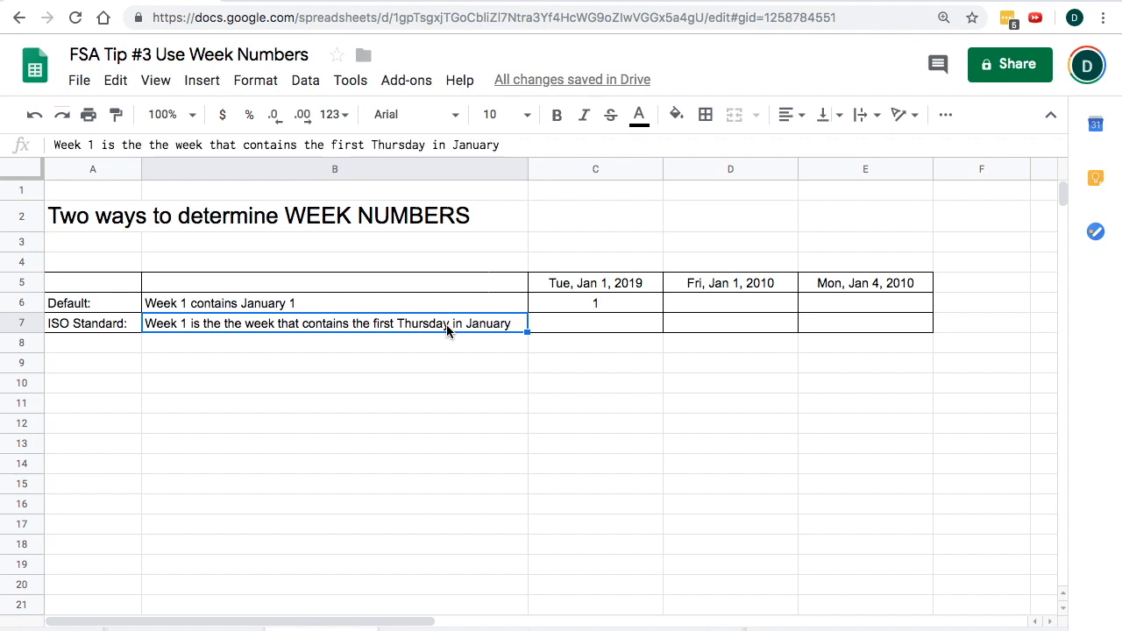
{"action": "left_click", "coordinate": [545, 319]}
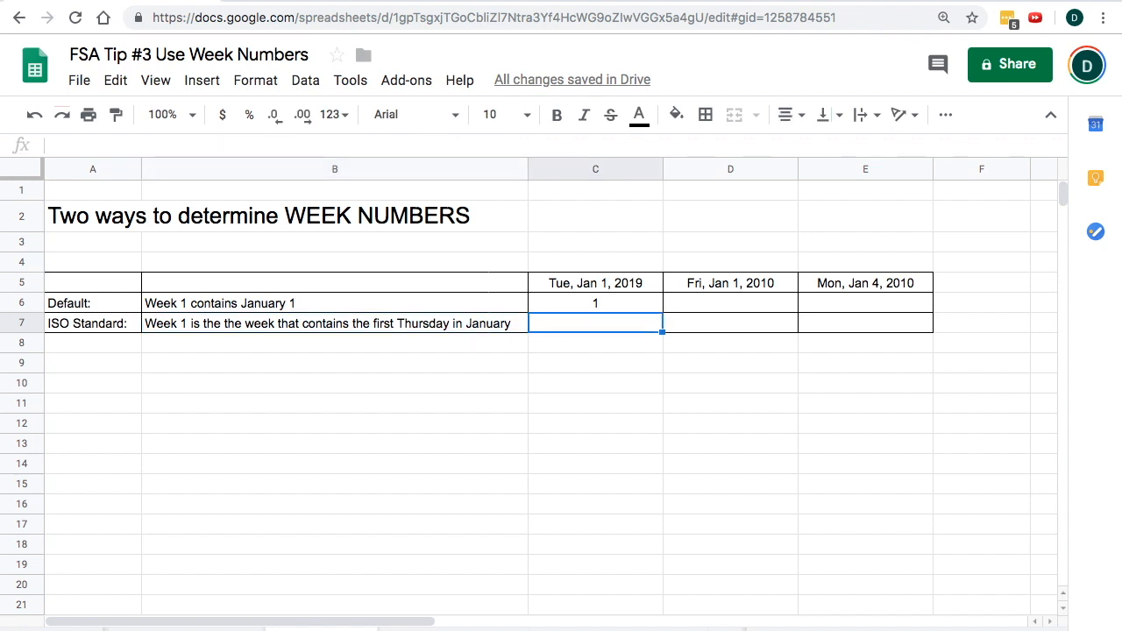
{"action": "type", "text": "=weeknum("}
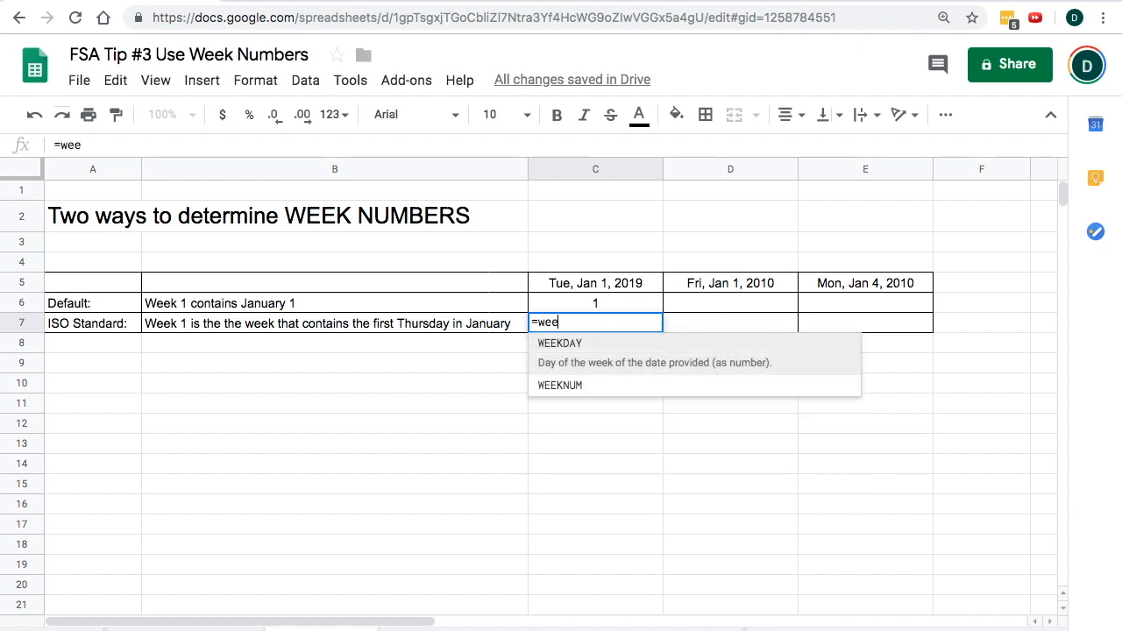
{"action": "left_click", "coordinate": [594, 282]}
{"action": "type", "text": ";21)"}
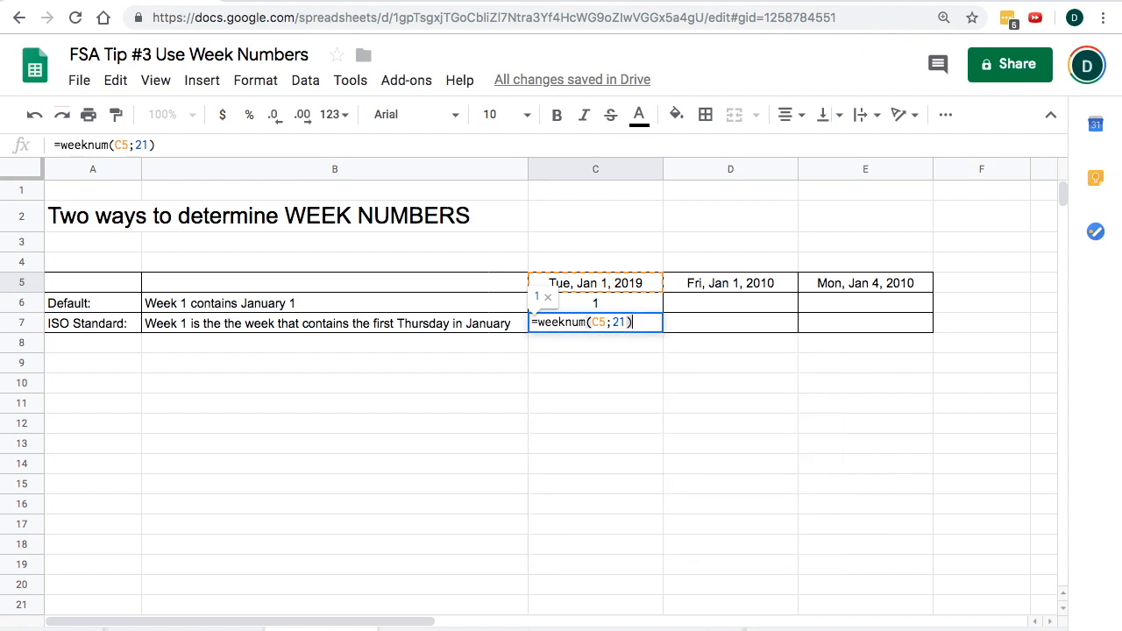
{"action": "key", "text": "Return"}
{"action": "left_click", "coordinate": [610, 324]}
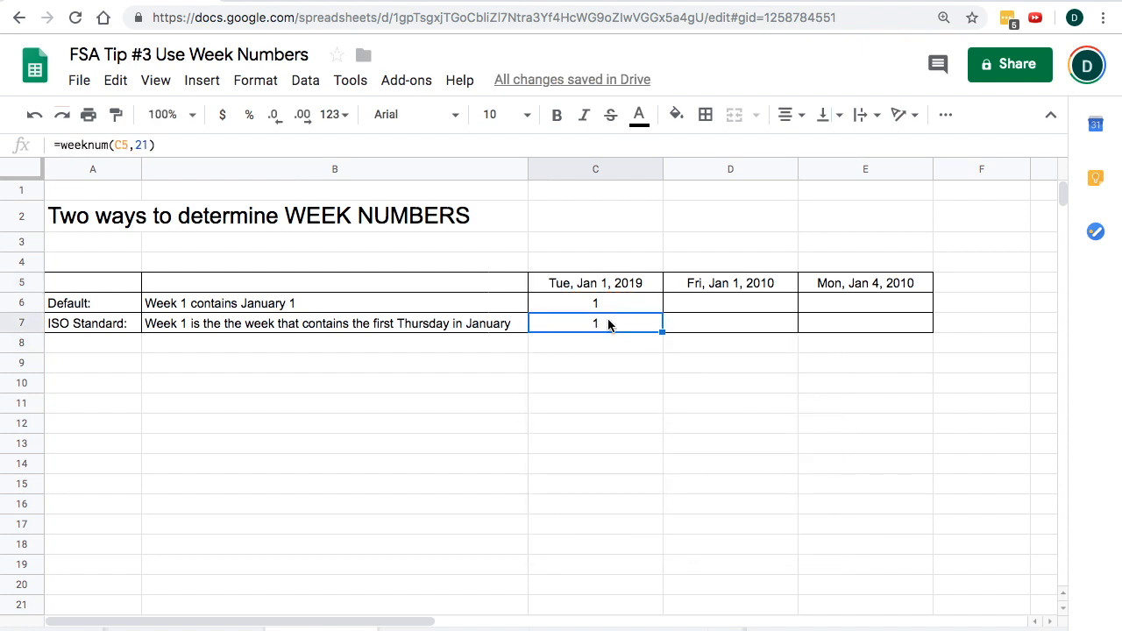
{"action": "left_click_drag", "start_coordinate": [613, 303], "coordinate": [857, 333]}
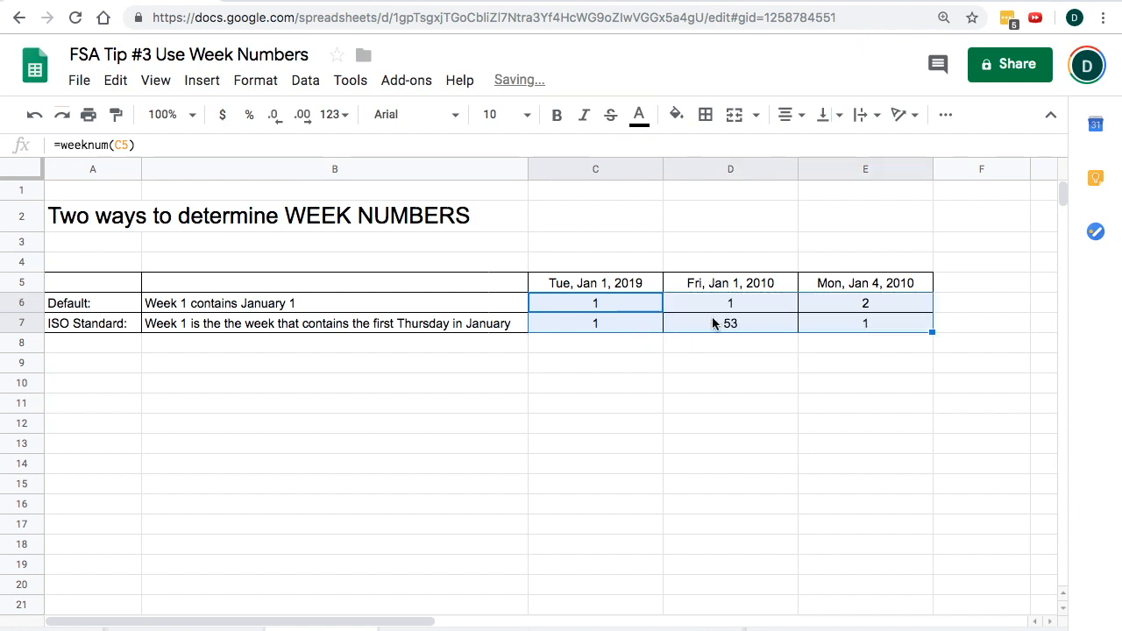
Compare the default and ISO week numbers for Jan 1 and Jan 4, 2010 against each rule's description.
{"action": "left_click", "coordinate": [708, 290]}
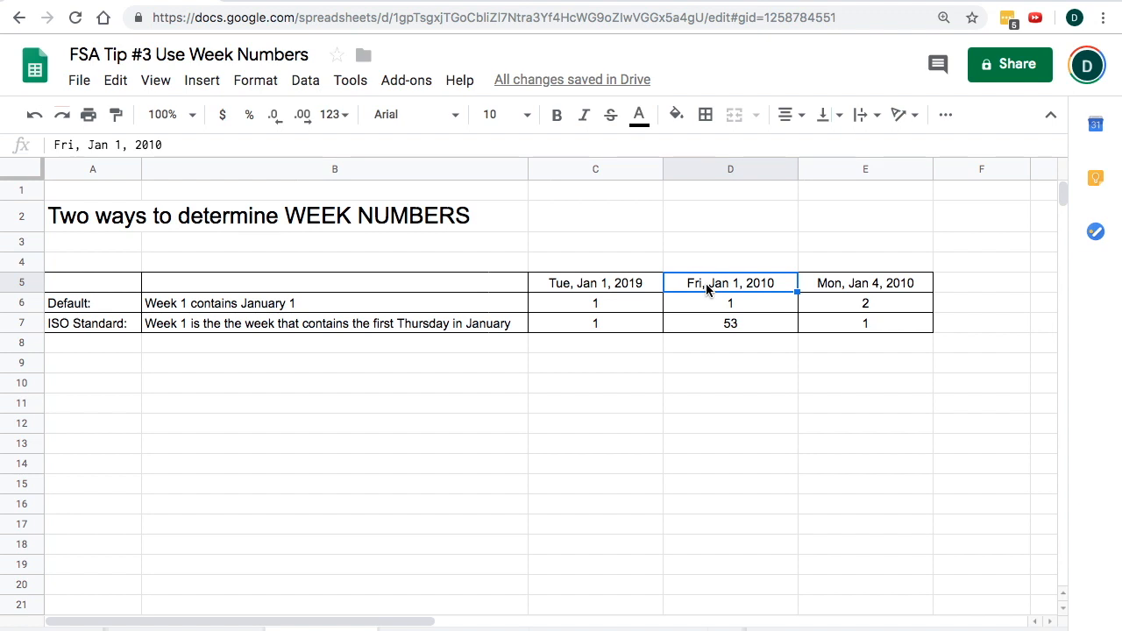
{"action": "left_click", "coordinate": [709, 303]}
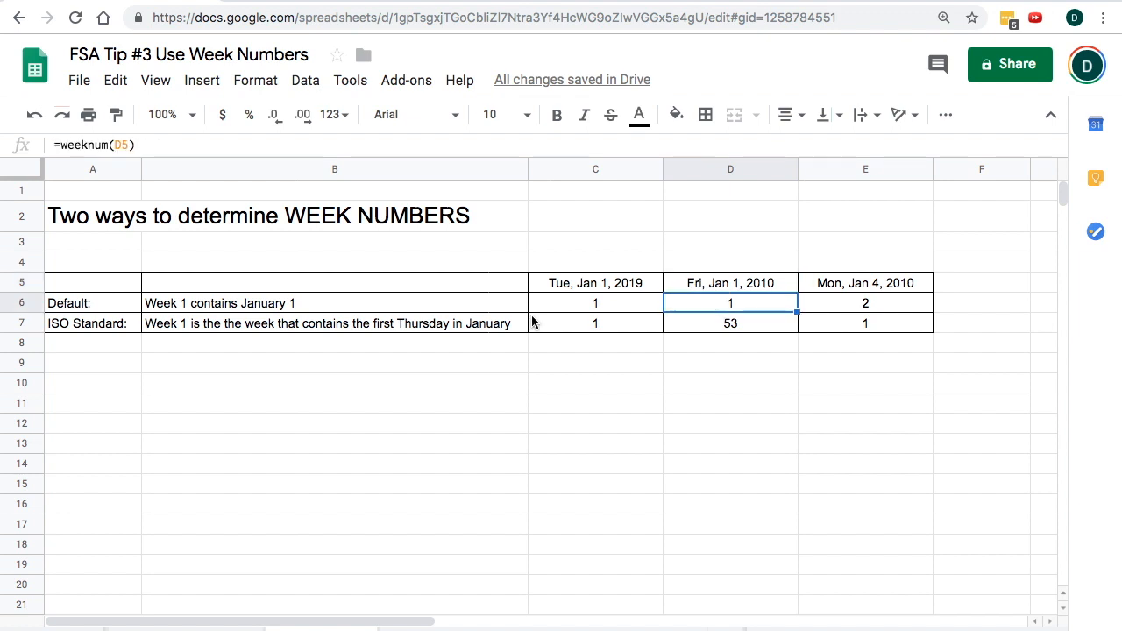
{"action": "left_click", "coordinate": [732, 332]}
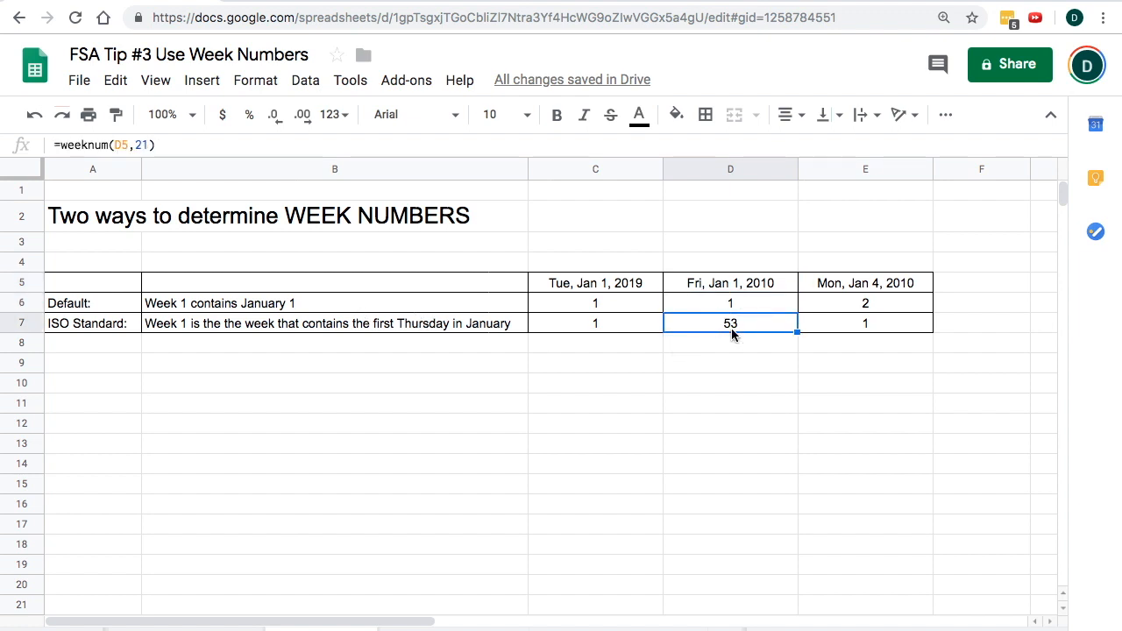
{"action": "left_click", "coordinate": [350, 330]}
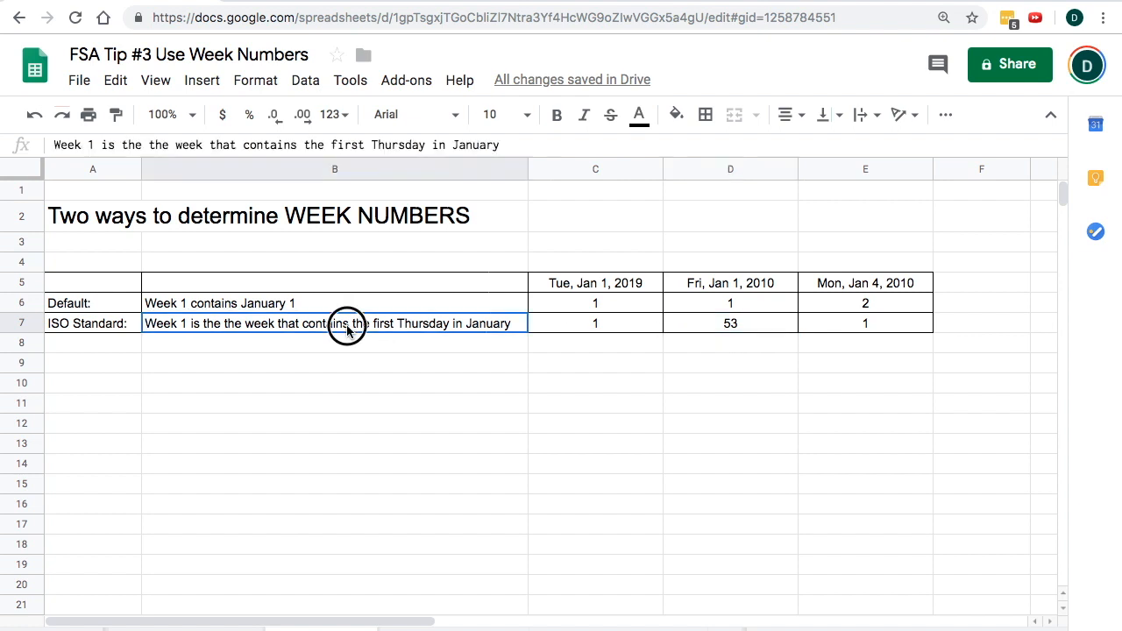
{"action": "left_click", "coordinate": [859, 317]}
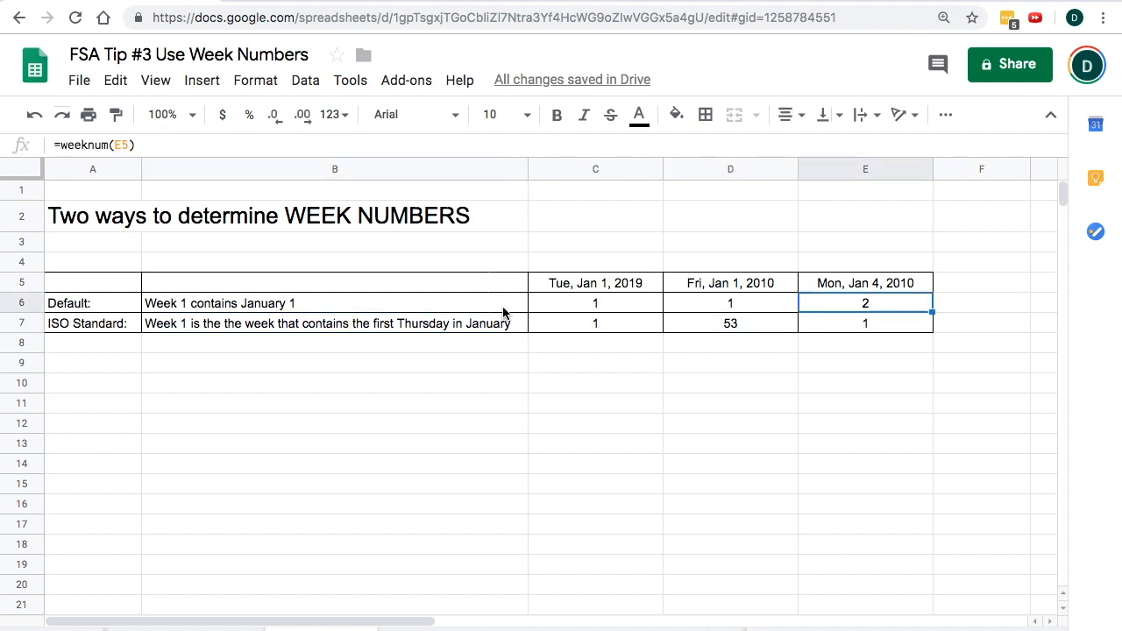
{"action": "left_click", "coordinate": [443, 309]}
{"action": "left_click", "coordinate": [894, 328]}
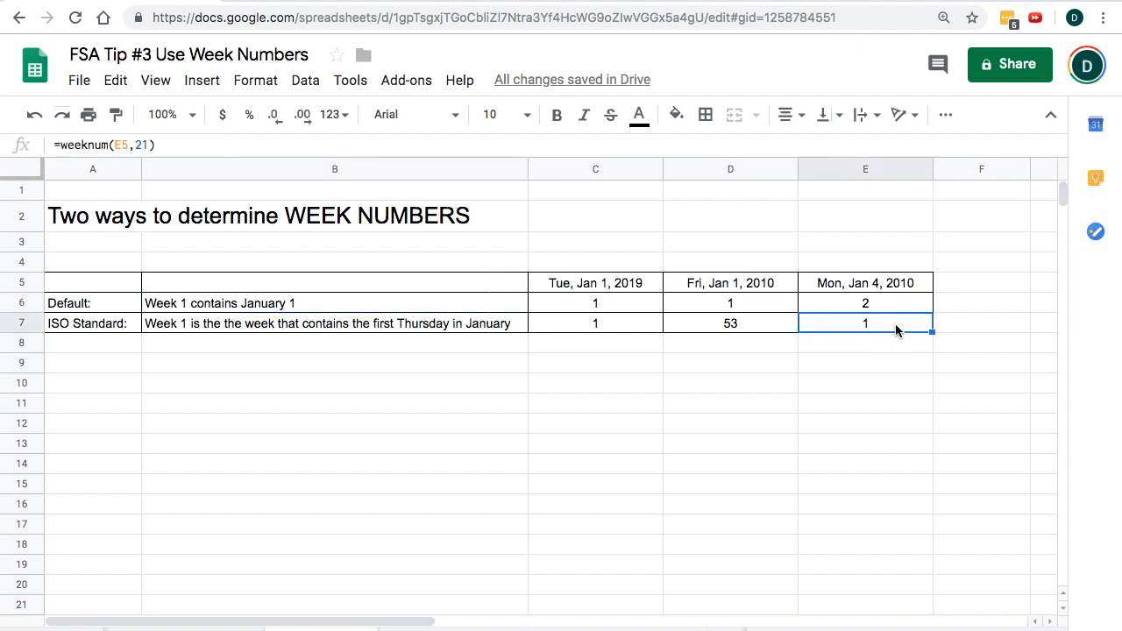
{"action": "left_click", "coordinate": [417, 333]}
{"action": "left_click", "coordinate": [832, 326]}
Open the sheet for converting harvest projections into a planting calendar and examine its crop, variety, outlet and harvest date columns.
{"action": "left_click", "coordinate": [12, 303]}
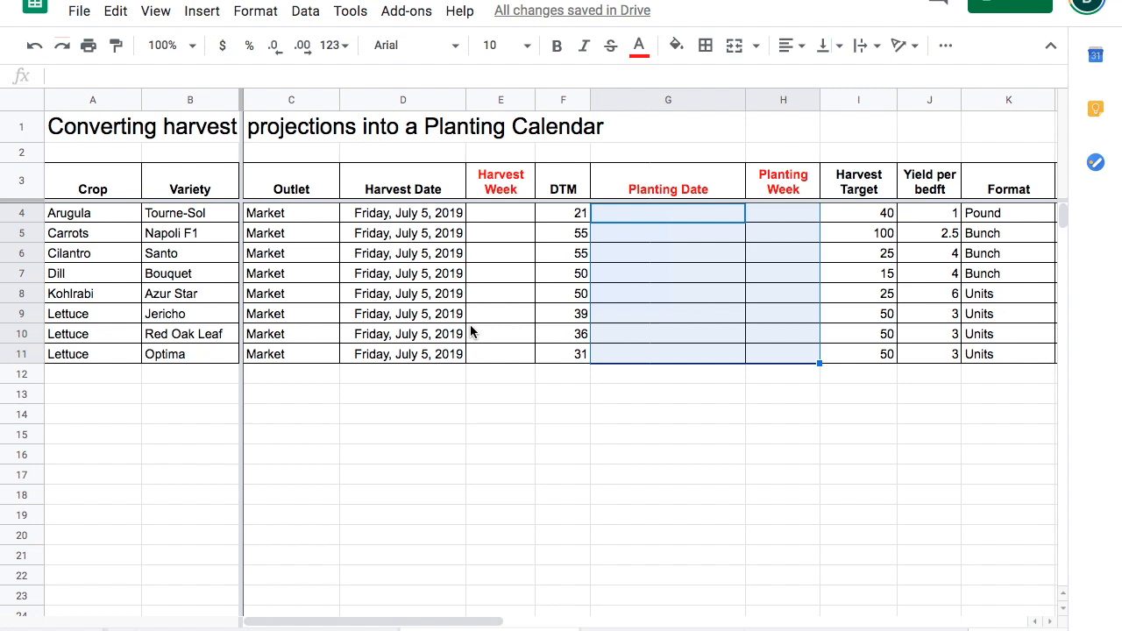
{"action": "left_click_drag", "start_coordinate": [93, 187], "coordinate": [178, 364]}
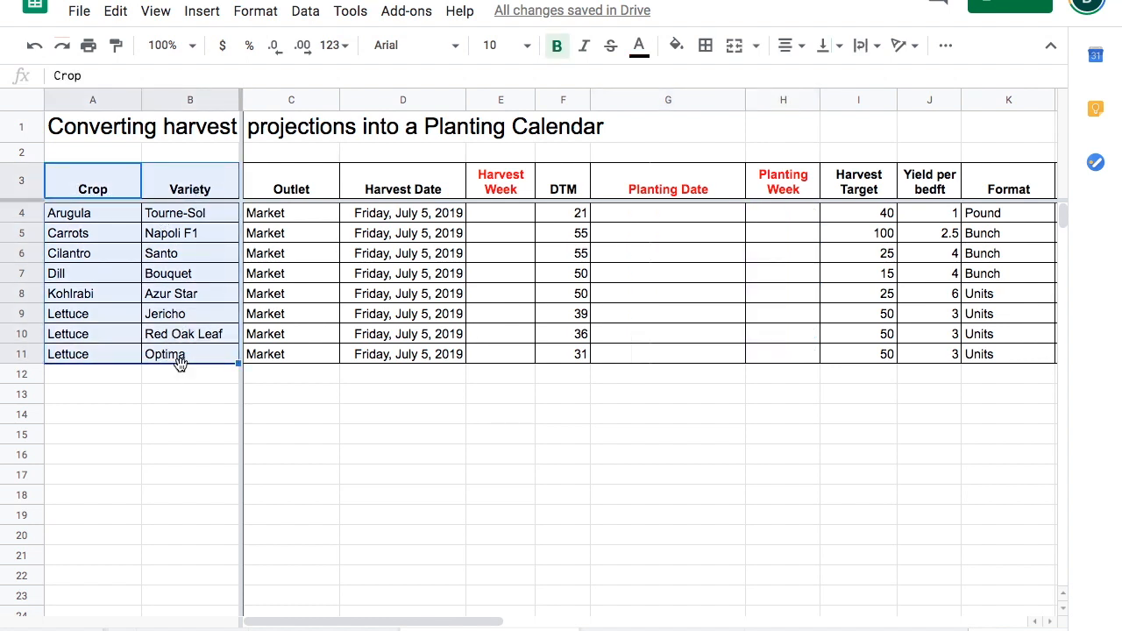
{"action": "left_click_drag", "start_coordinate": [275, 181], "coordinate": [269, 289]}
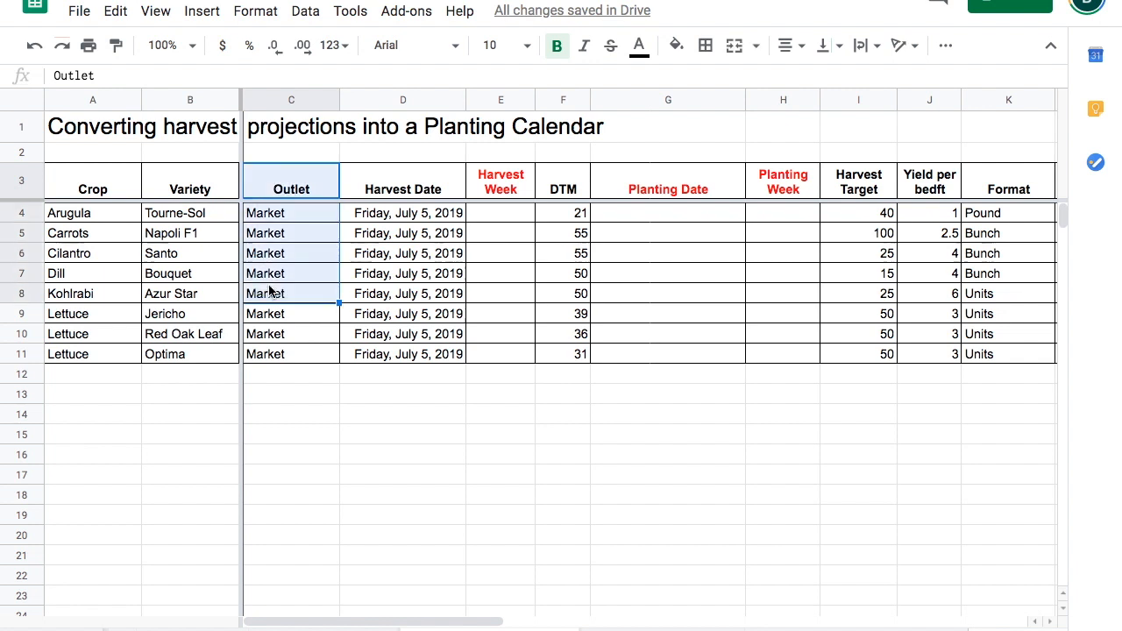
{"action": "left_click_drag", "start_coordinate": [394, 181], "coordinate": [393, 301]}
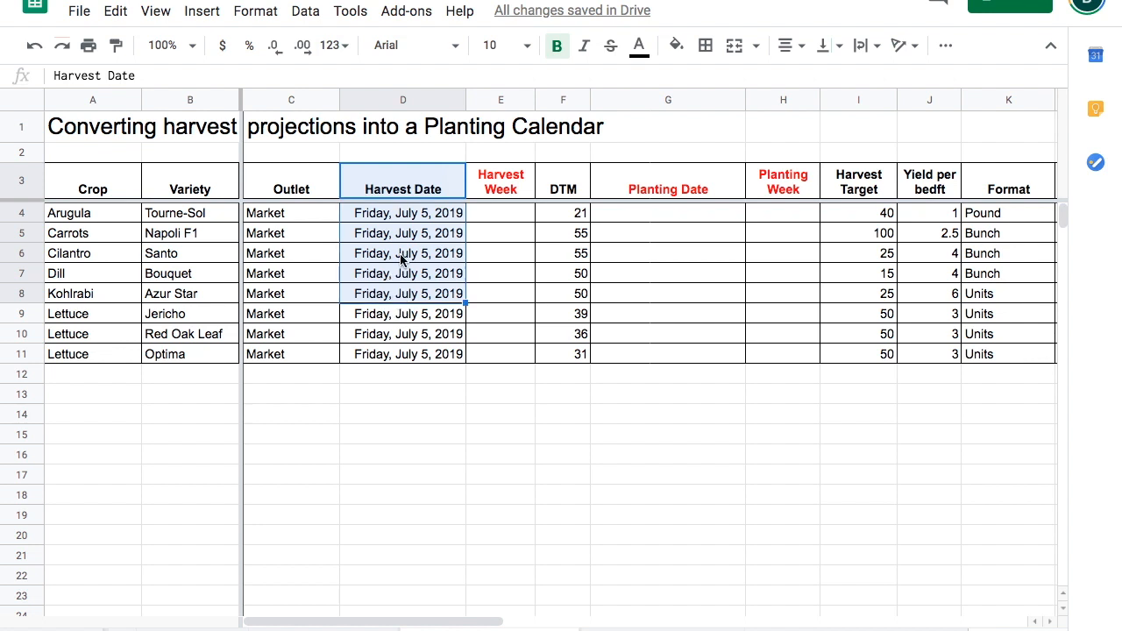
{"action": "left_click_drag", "start_coordinate": [280, 183], "coordinate": [275, 316]}
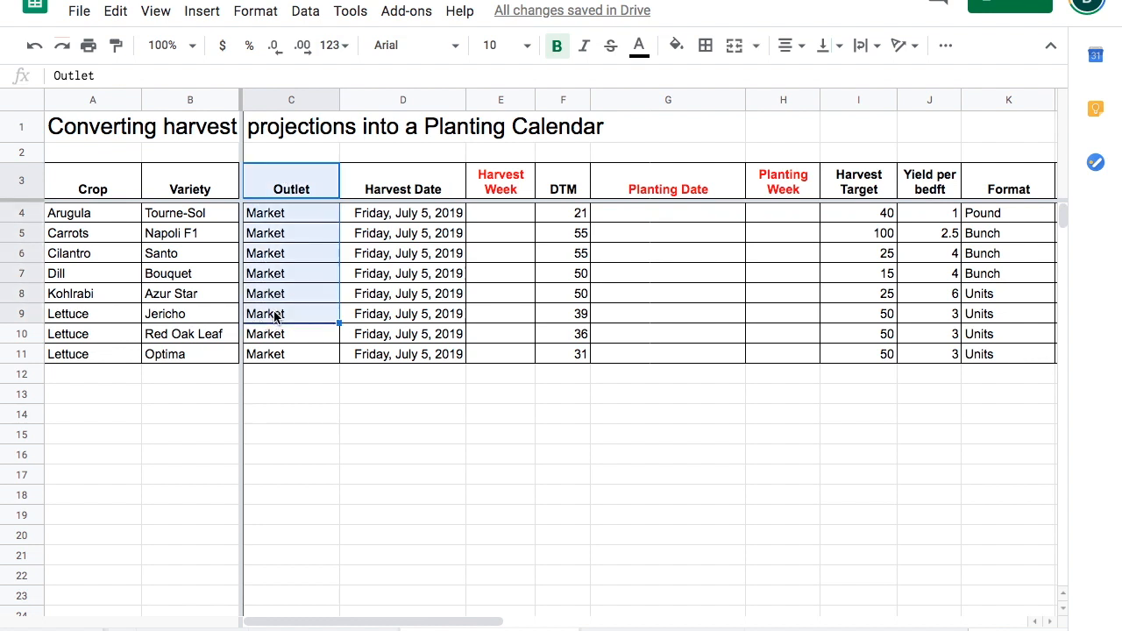
Calculate the Harvest Week in E4 with =weeknum(D4) and fill the formula down to E11.
{"action": "left_click", "coordinate": [496, 219]}
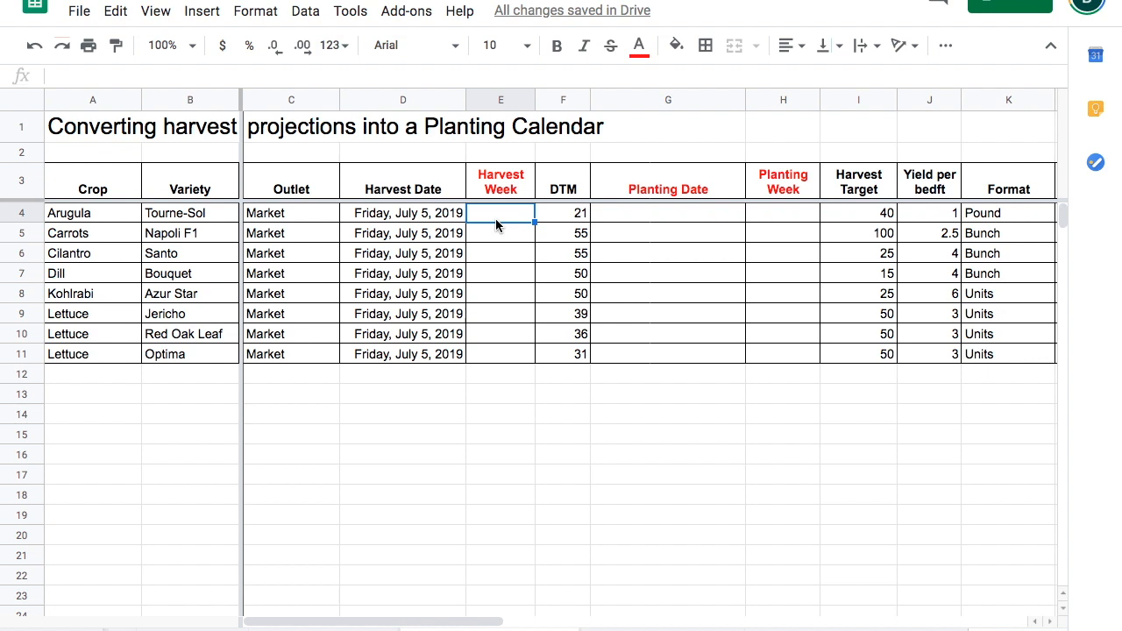
{"action": "type", "text": "=week"}
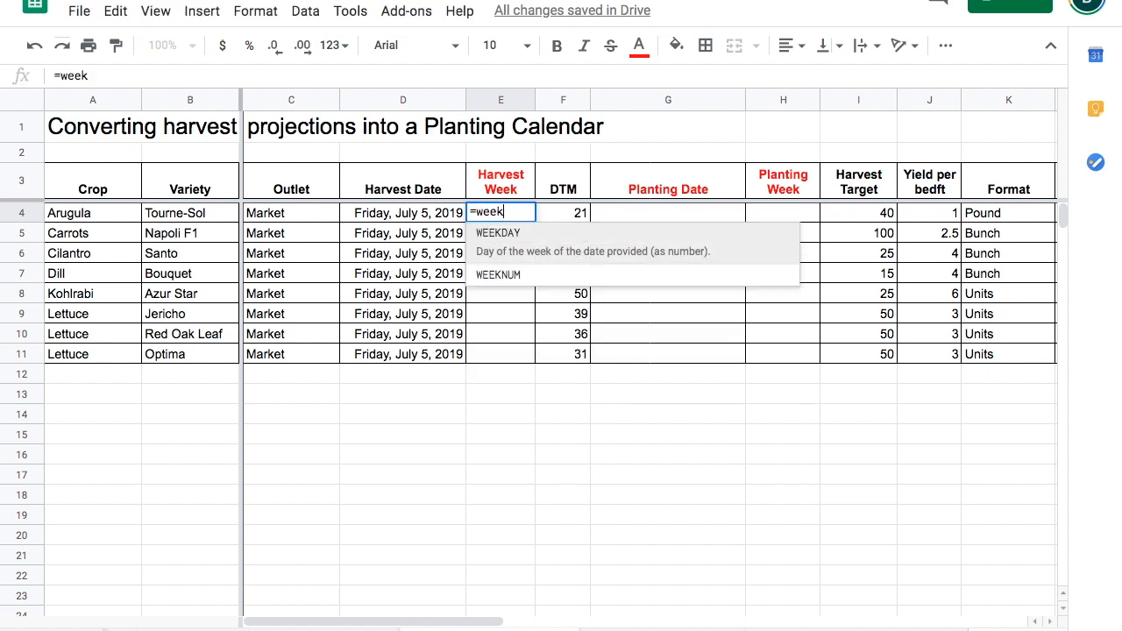
{"action": "type", "text": "num("}
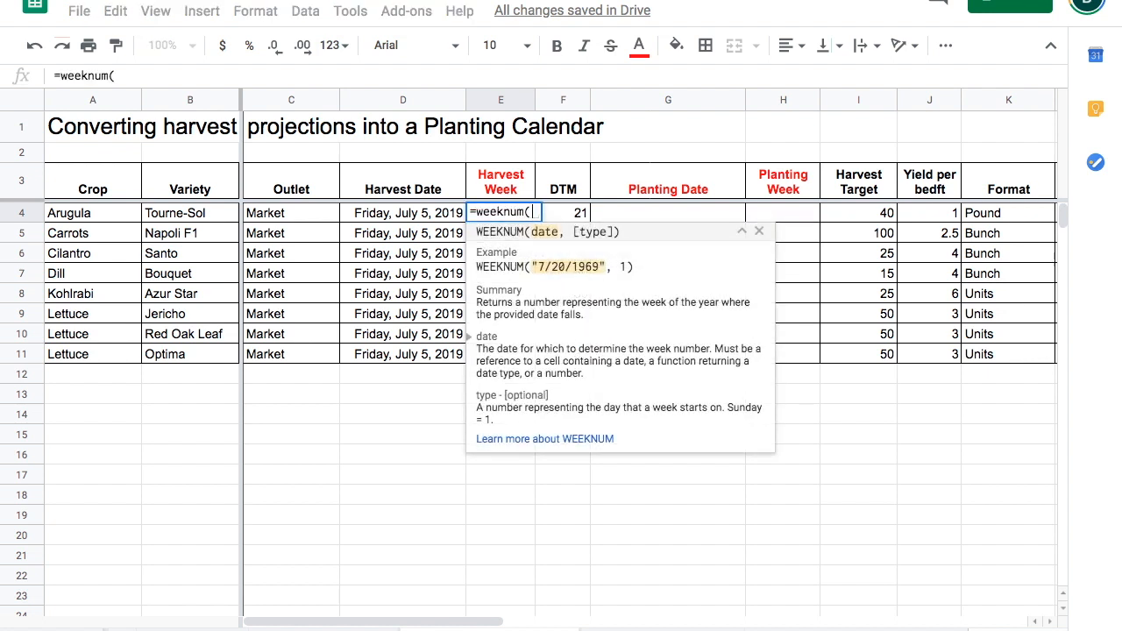
{"action": "left_click", "coordinate": [424, 219]}
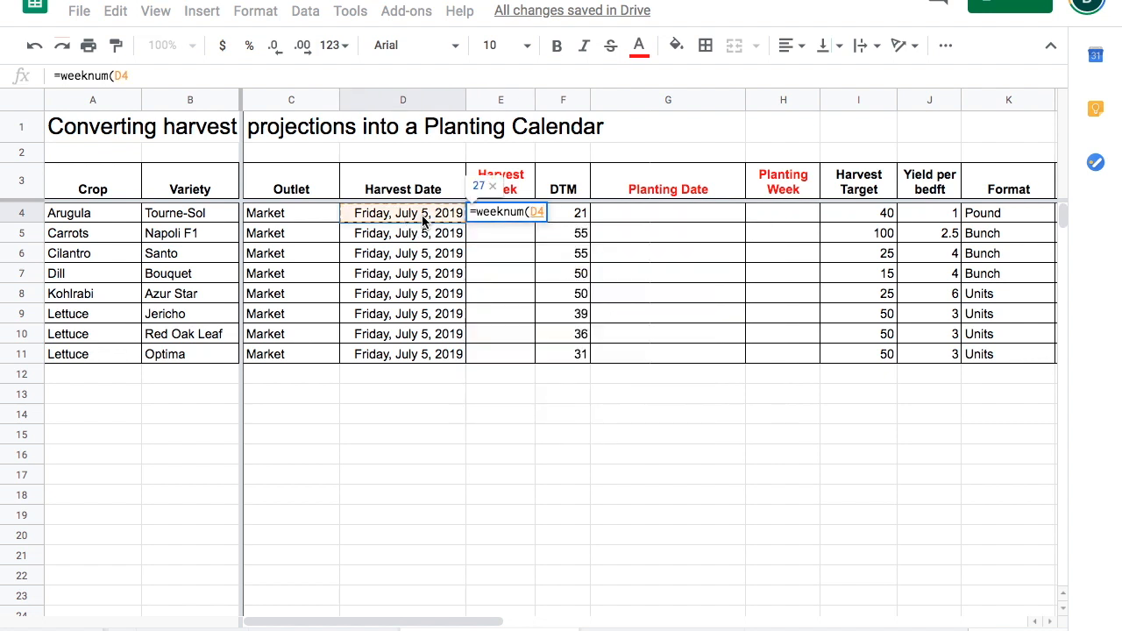
{"action": "type", "text": ")"}
{"action": "key", "text": "Return"}
{"action": "key", "text": "Up"}
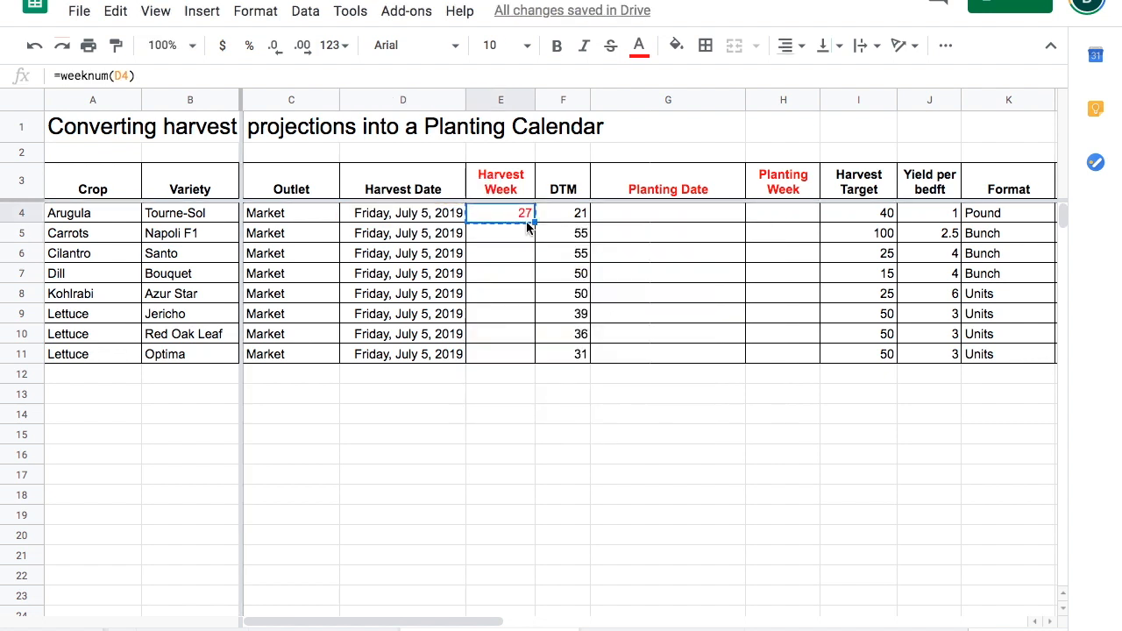
{"action": "left_click_drag", "start_coordinate": [533, 222], "coordinate": [515, 361]}
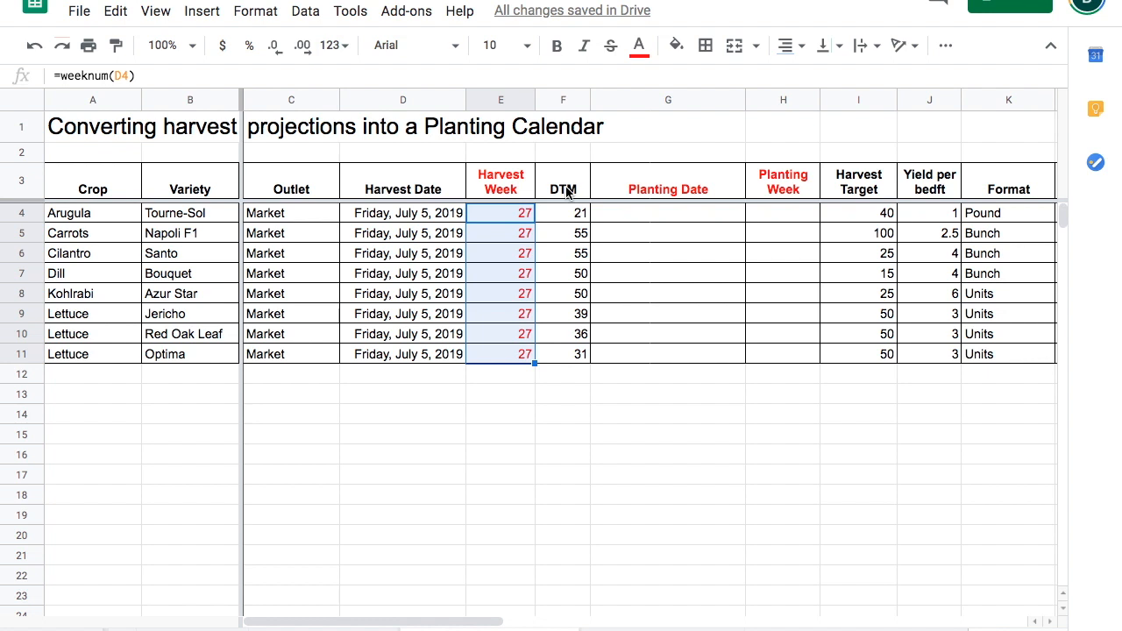
Calculate the arugula Planting Date in G4 by subtracting days to maturity from the harvest date with =D4-F4.
{"action": "left_click_drag", "start_coordinate": [566, 193], "coordinate": [553, 353]}
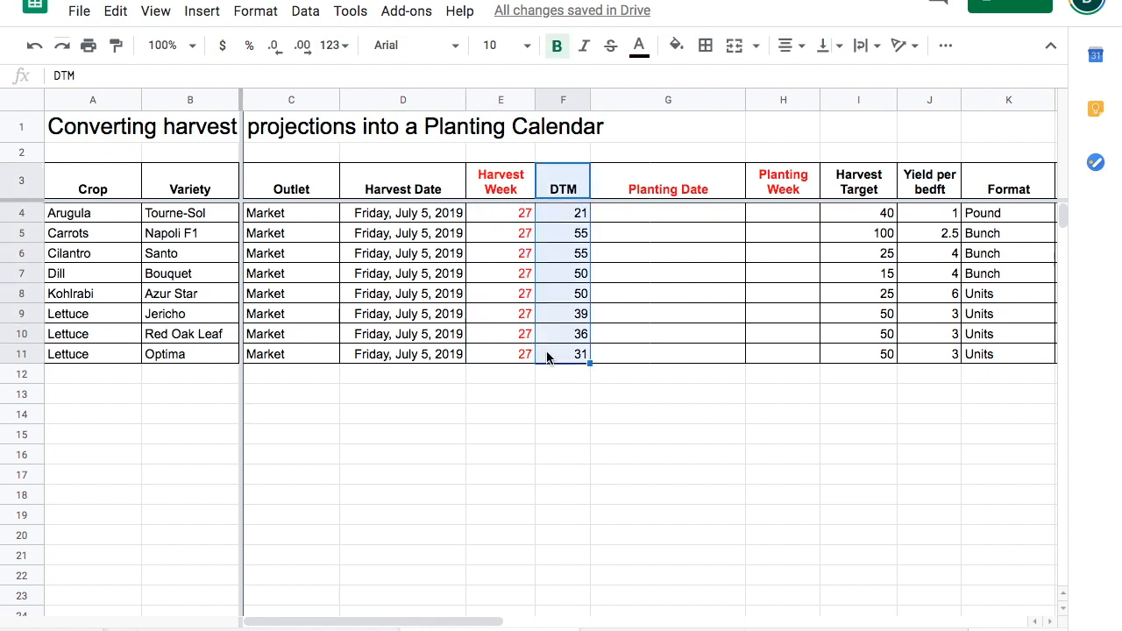
{"action": "left_click", "coordinate": [649, 219]}
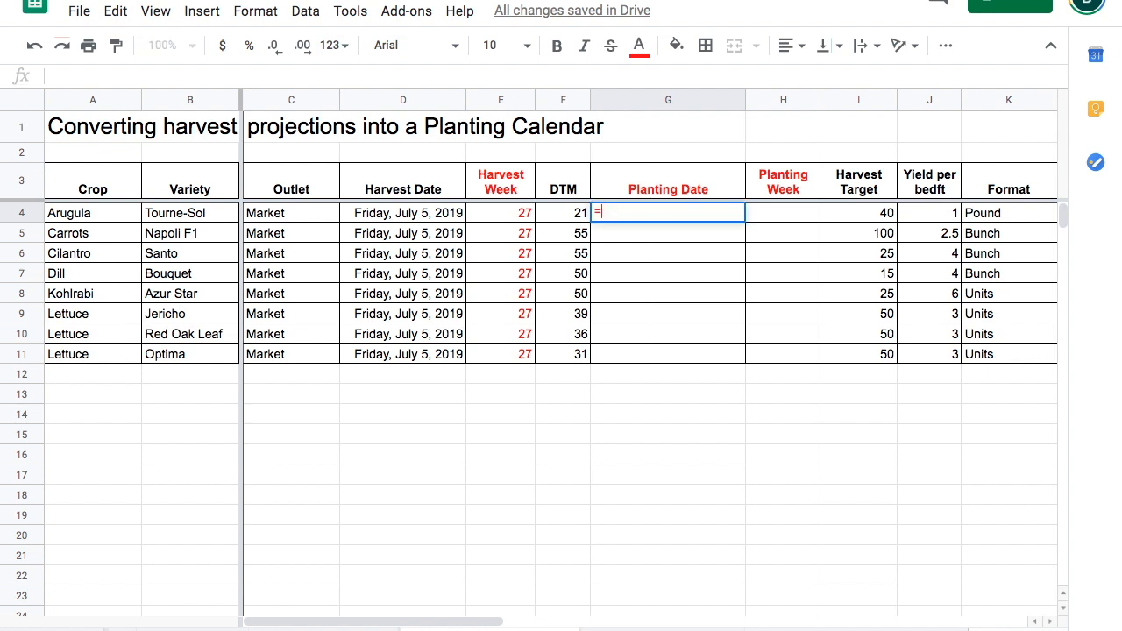
{"action": "type", "text": "="}
{"action": "left_click", "coordinate": [441, 223]}
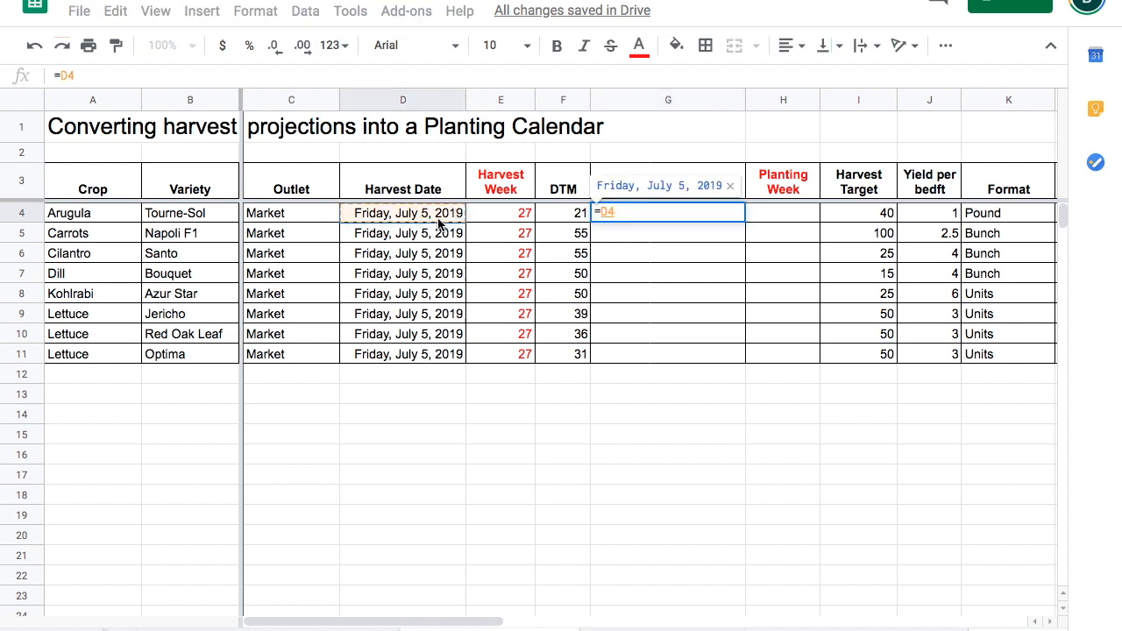
{"action": "type", "text": "-"}
{"action": "left_click", "coordinate": [556, 218]}
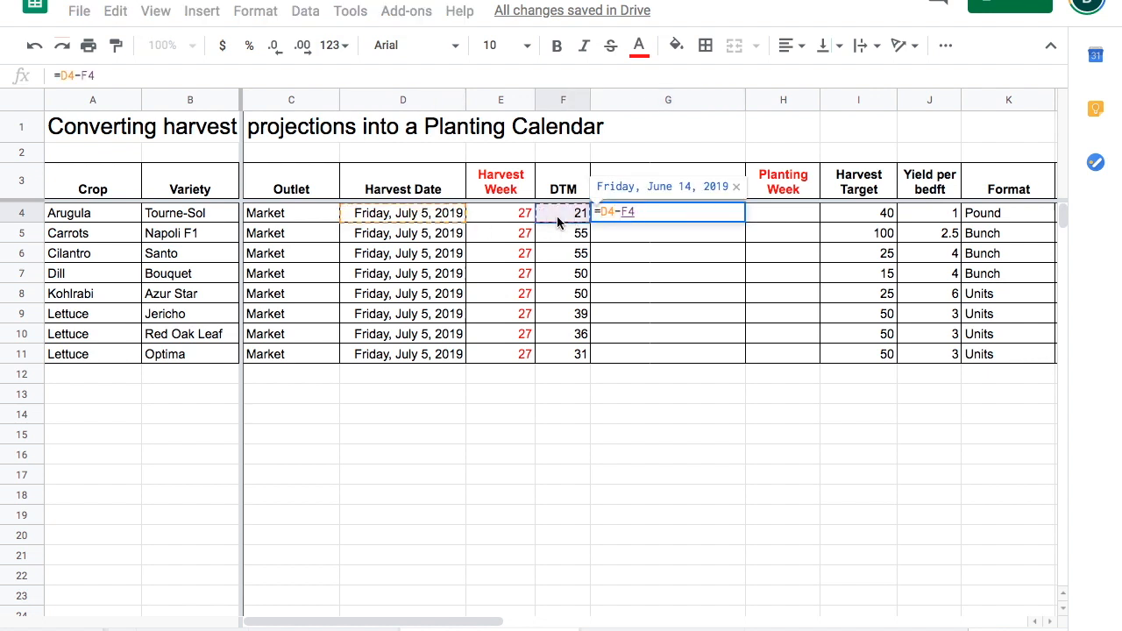
{"action": "key", "text": "Return"}
{"action": "left_click", "coordinate": [655, 213]}
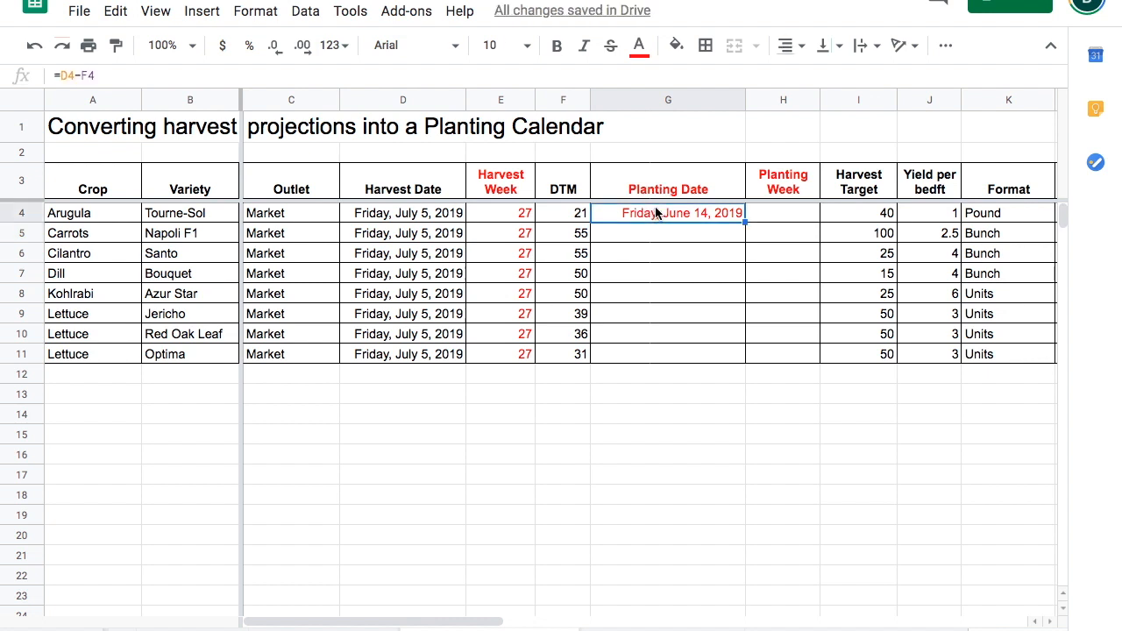
Fill the Planting Date formula from G4 down to G11 for all remaining crops.
{"action": "left_click", "coordinate": [399, 222]}
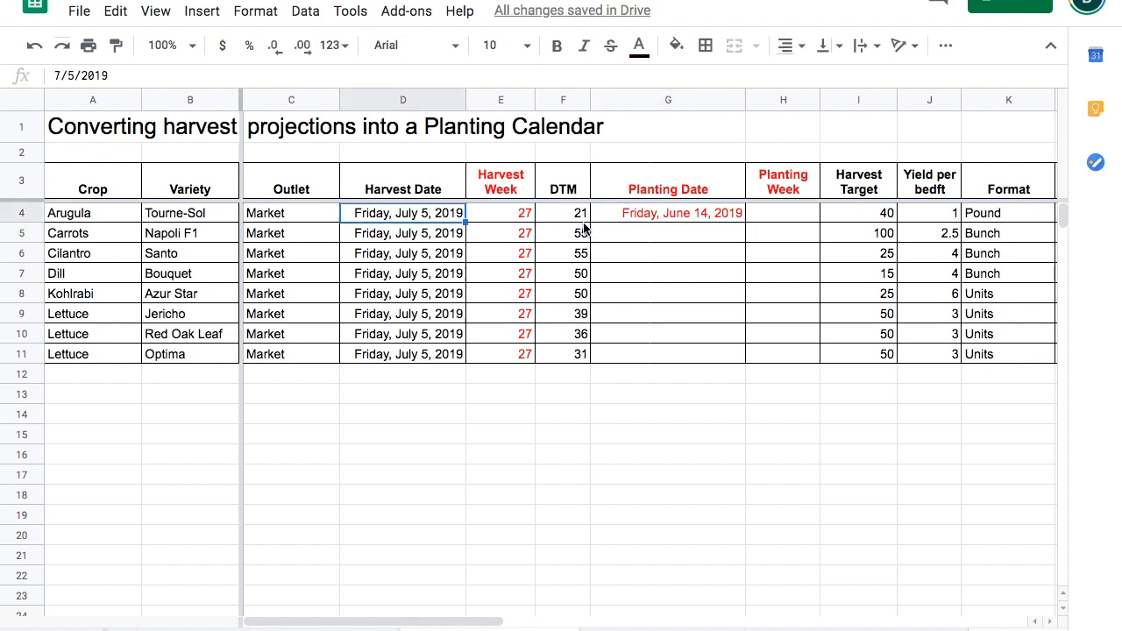
{"action": "left_click", "coordinate": [732, 219]}
{"action": "left_click_drag", "start_coordinate": [743, 223], "coordinate": [724, 366]}
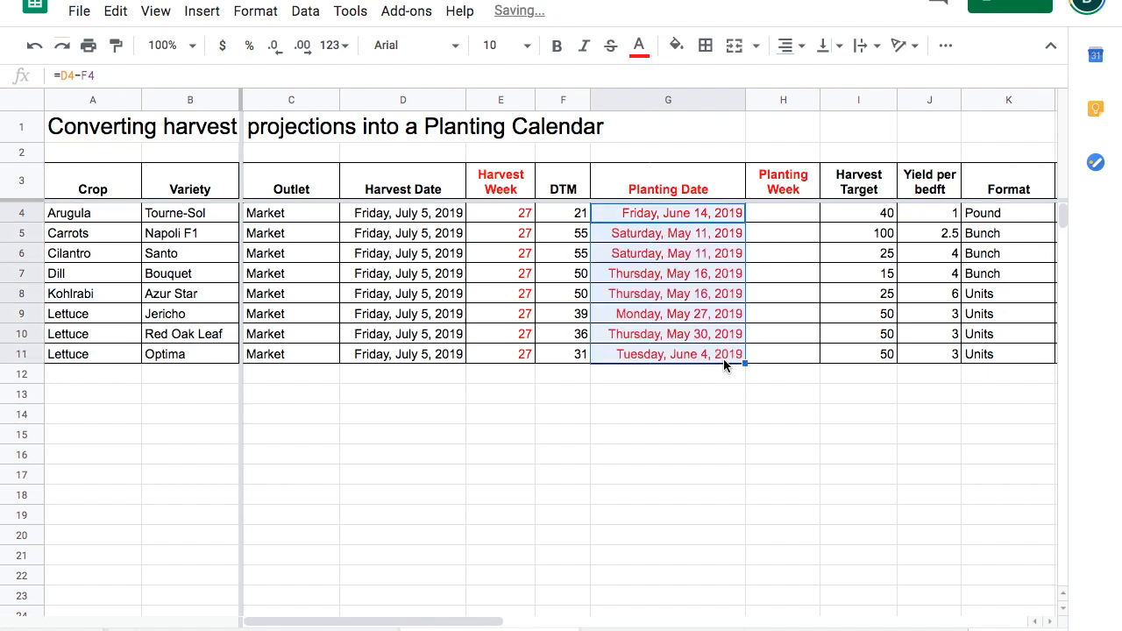
{"action": "left_click_drag", "start_coordinate": [672, 213], "coordinate": [672, 358]}
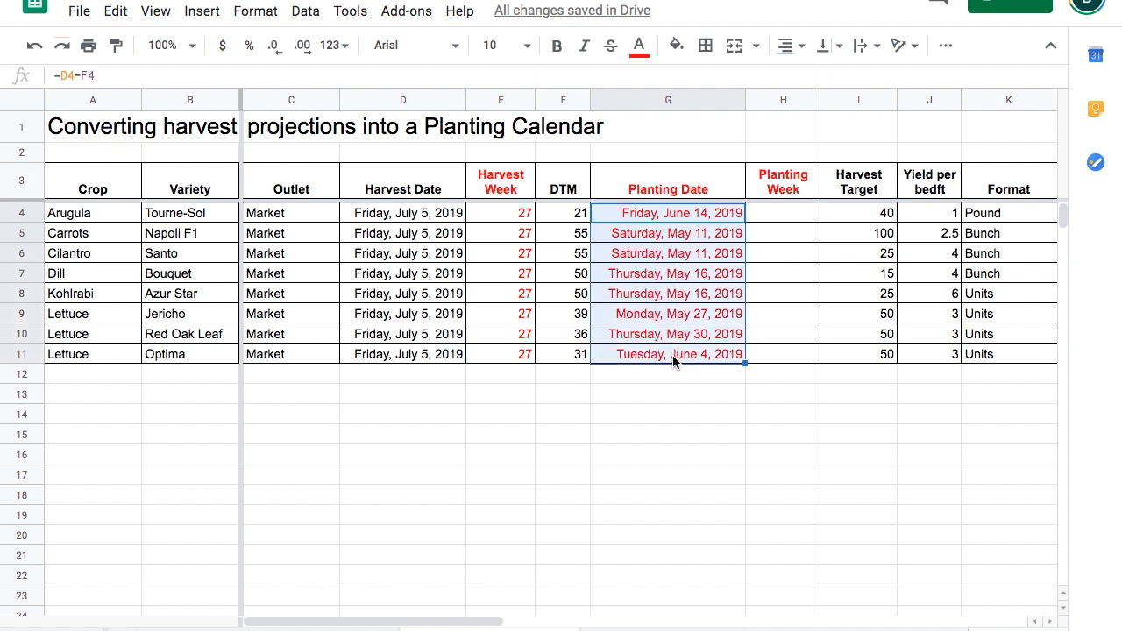
Calculate the arugula Planting Week in H4 with =weeknum(G4).
{"action": "left_click", "coordinate": [792, 215]}
{"action": "type", "text": "=w"}
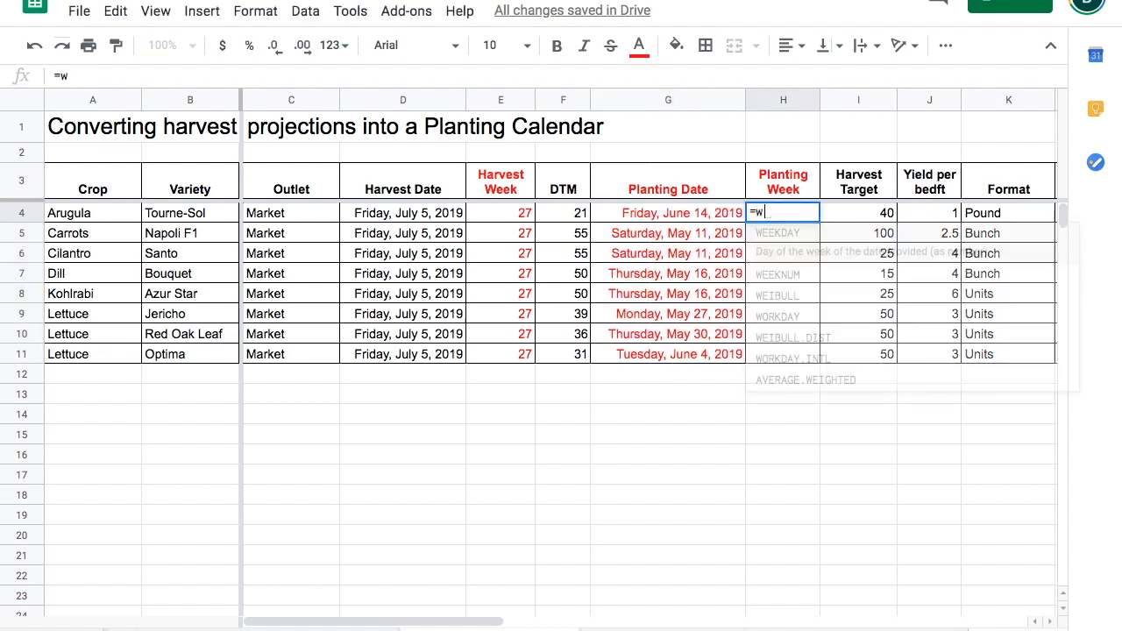
{"action": "type", "text": "eeknum("}
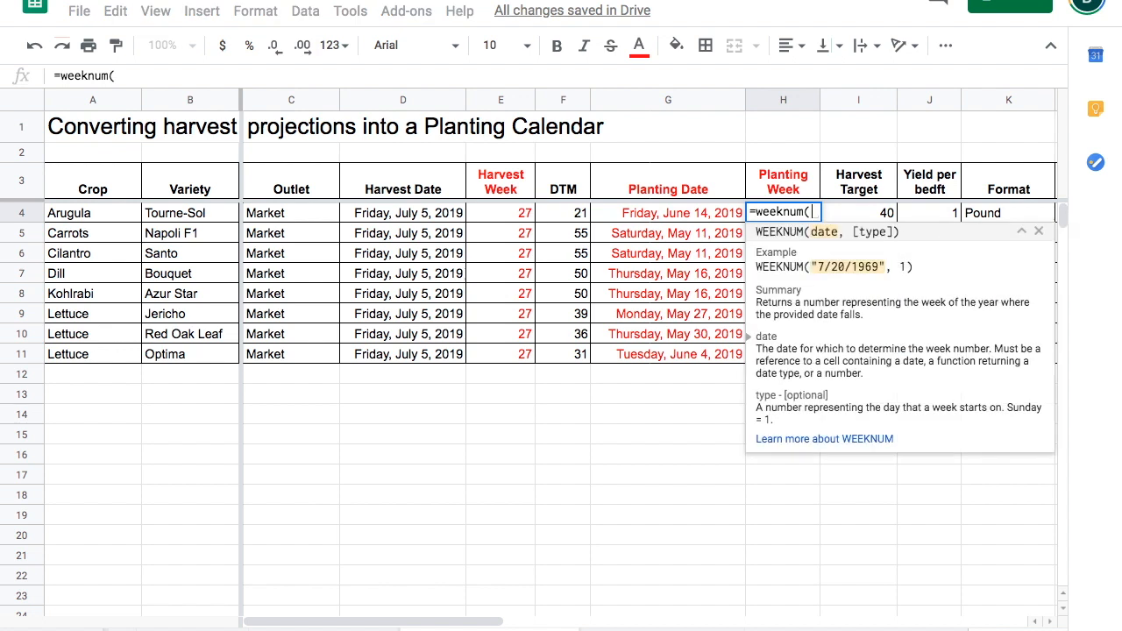
{"action": "left_click", "coordinate": [717, 214]}
{"action": "type", "text": ")"}
{"action": "key", "text": "Return"}
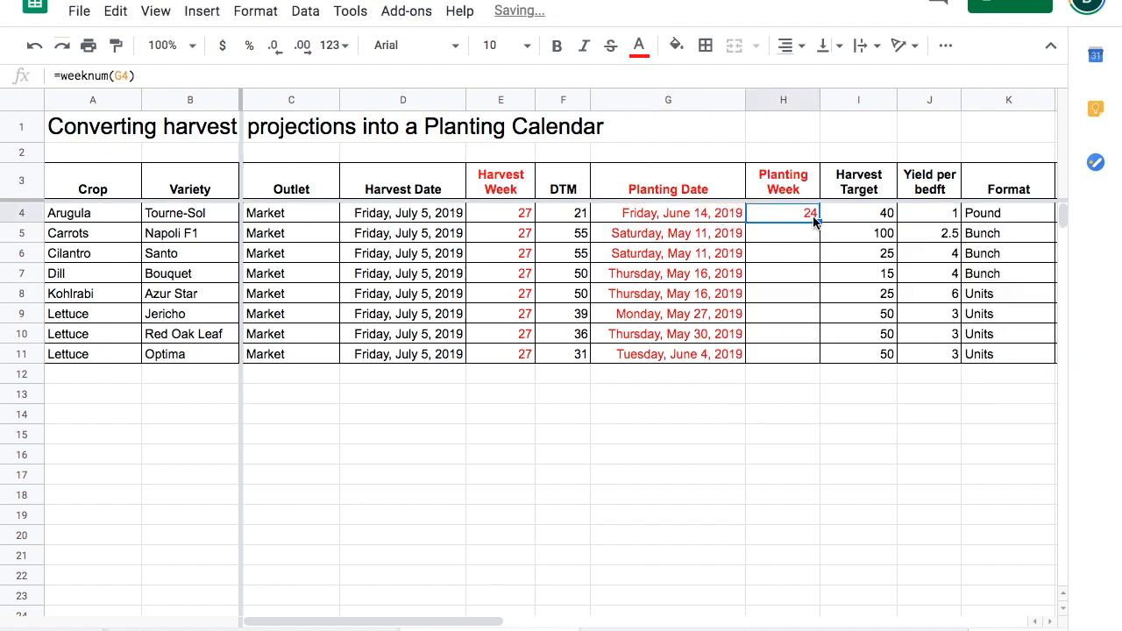
Fill the Planting Week formula from H4 down to H11.
{"action": "left_click", "coordinate": [791, 213]}
{"action": "left_click", "coordinate": [565, 214]}
{"action": "left_click", "coordinate": [775, 211]}
{"action": "left_click_drag", "start_coordinate": [817, 222], "coordinate": [803, 361]}
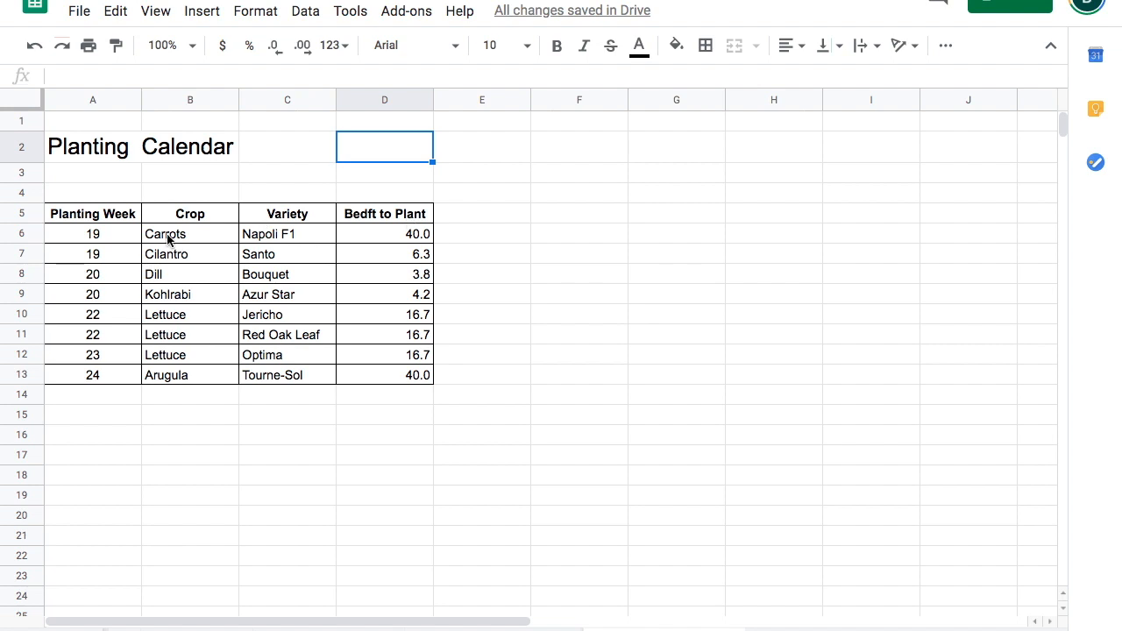
Examine the order of planting weeks in the Planting Calendar sheet and highlight the Napoli F1 carrots row.
{"action": "left_click_drag", "start_coordinate": [105, 233], "coordinate": [101, 372]}
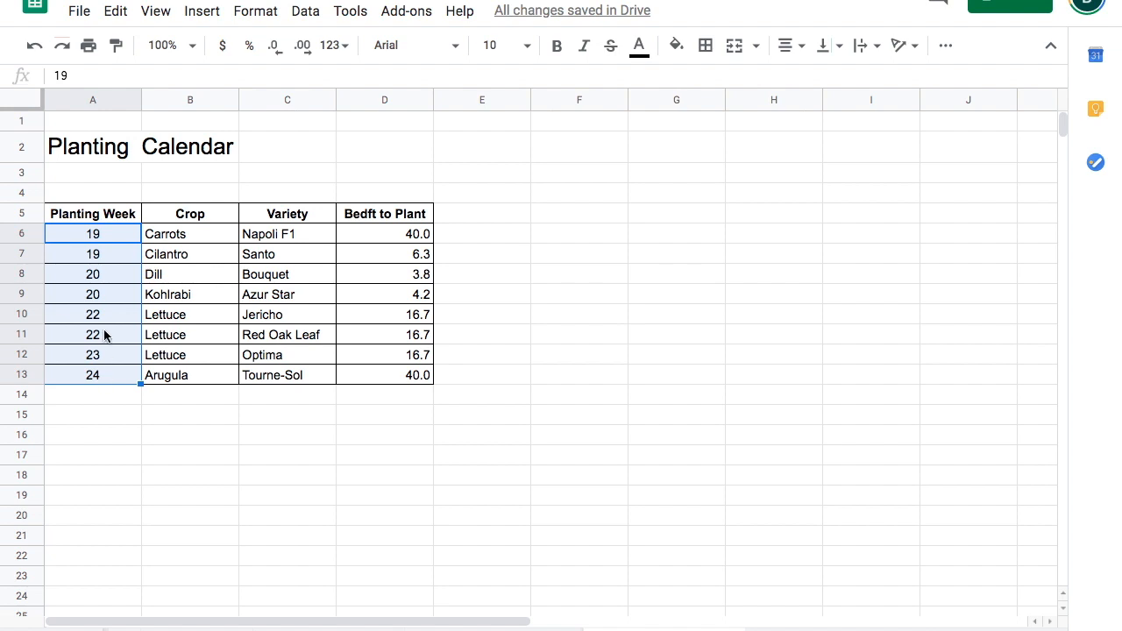
{"action": "left_click", "coordinate": [52, 253]}
{"action": "left_click", "coordinate": [27, 234]}
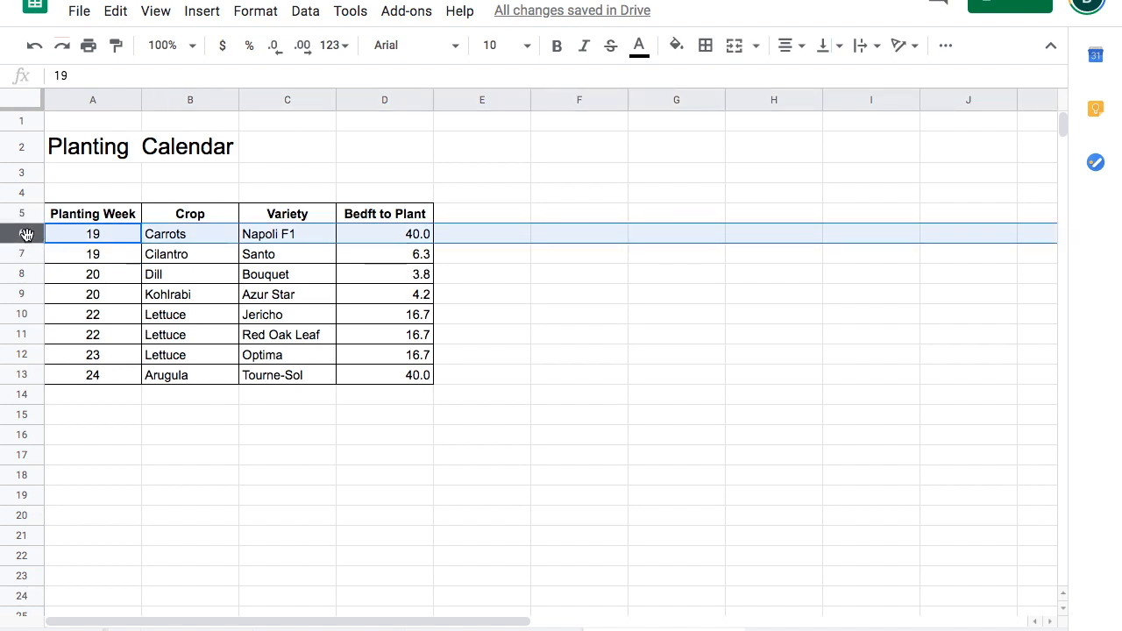